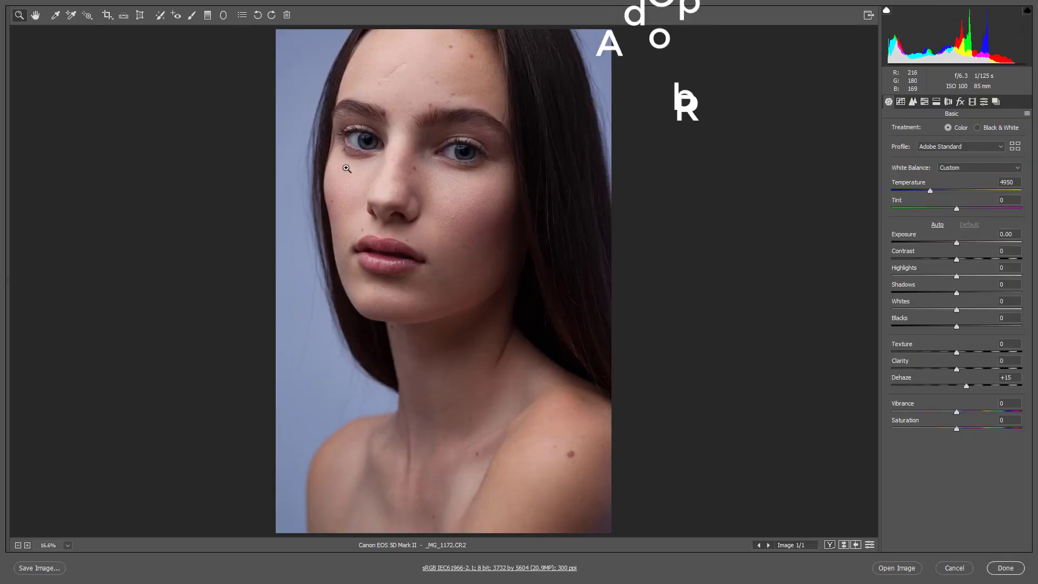
Step: Choose the Adobe Standard profile and apply the automatic tone adjustments to the portrait
drag(349, 133, 511, 232)
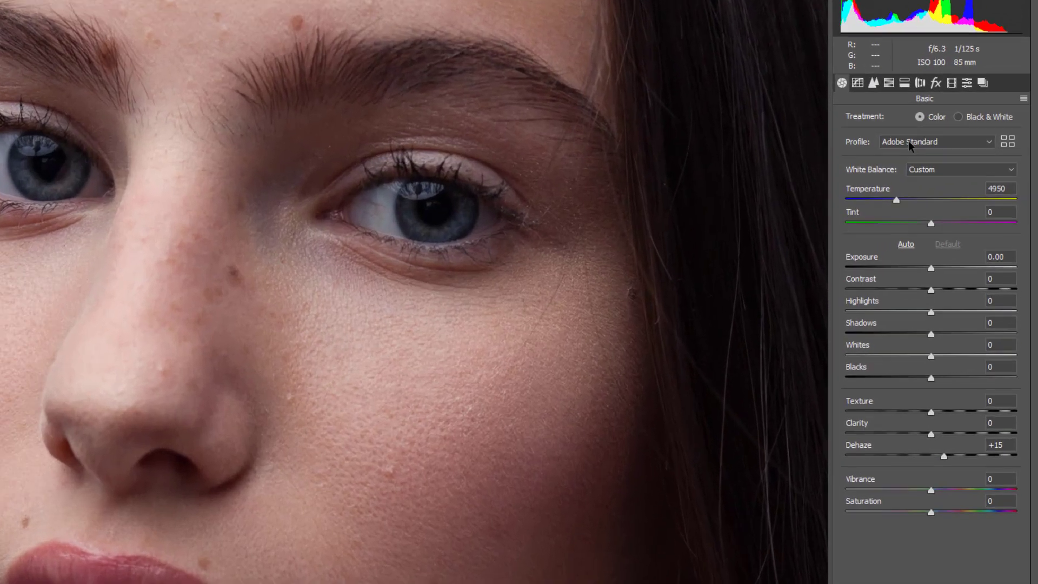
click(908, 142)
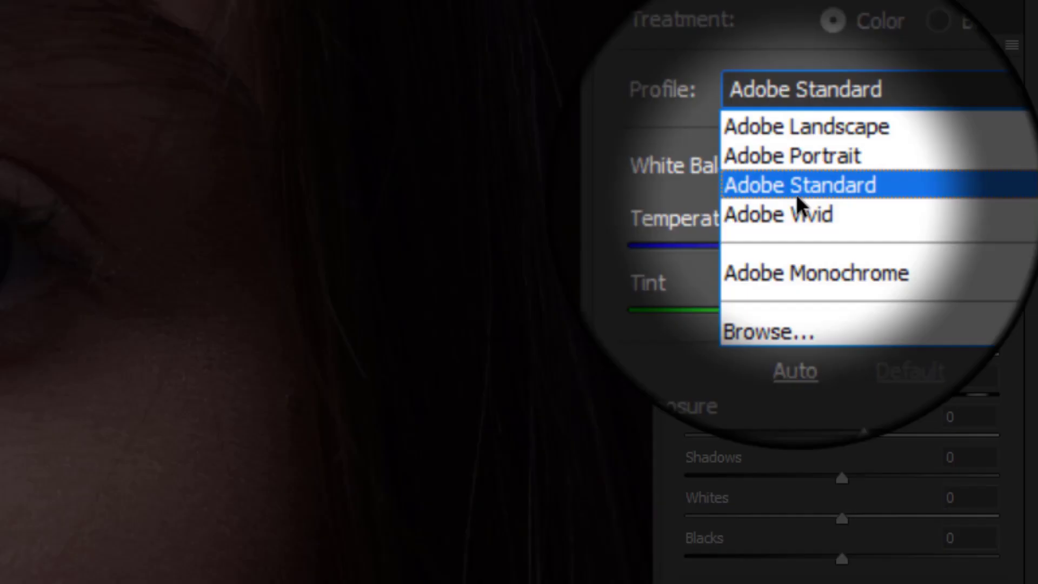
click(901, 182)
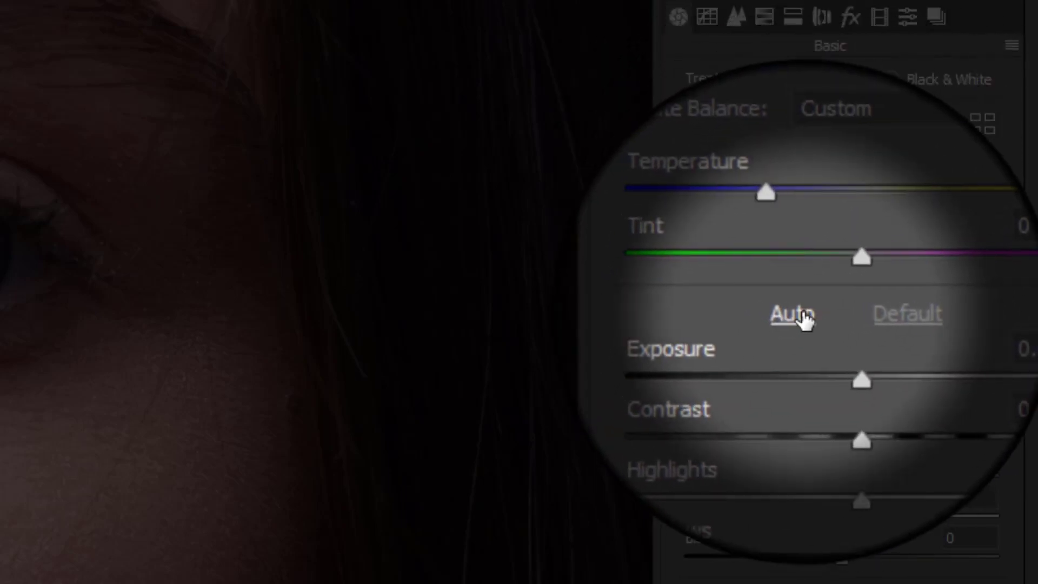
click(804, 315)
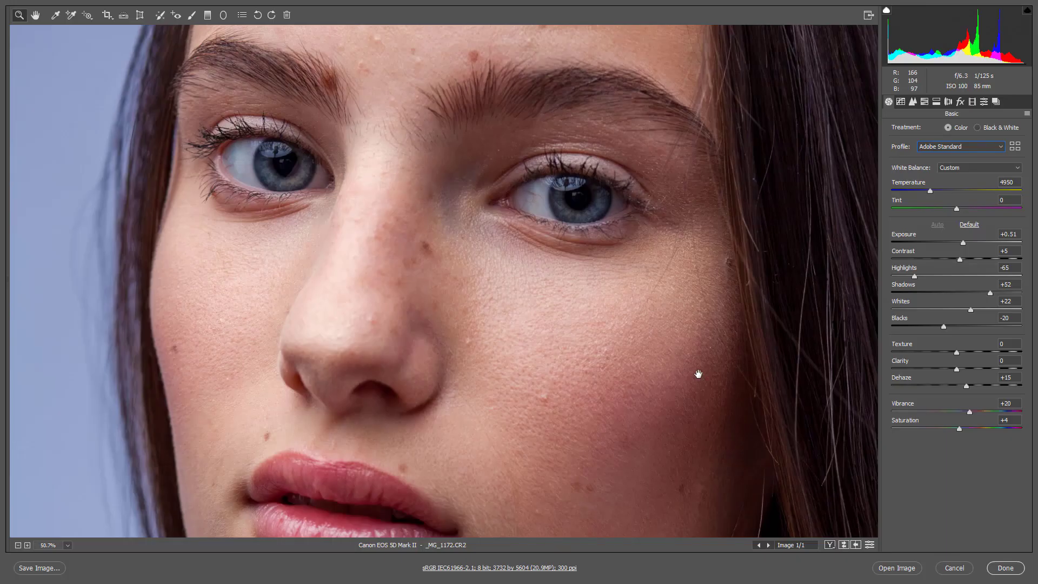
Step: Reset the portrait's tone adjustments to default and reapply the automatic ones to compare both versions
drag(697, 374, 464, 125)
key(ctrl+0)
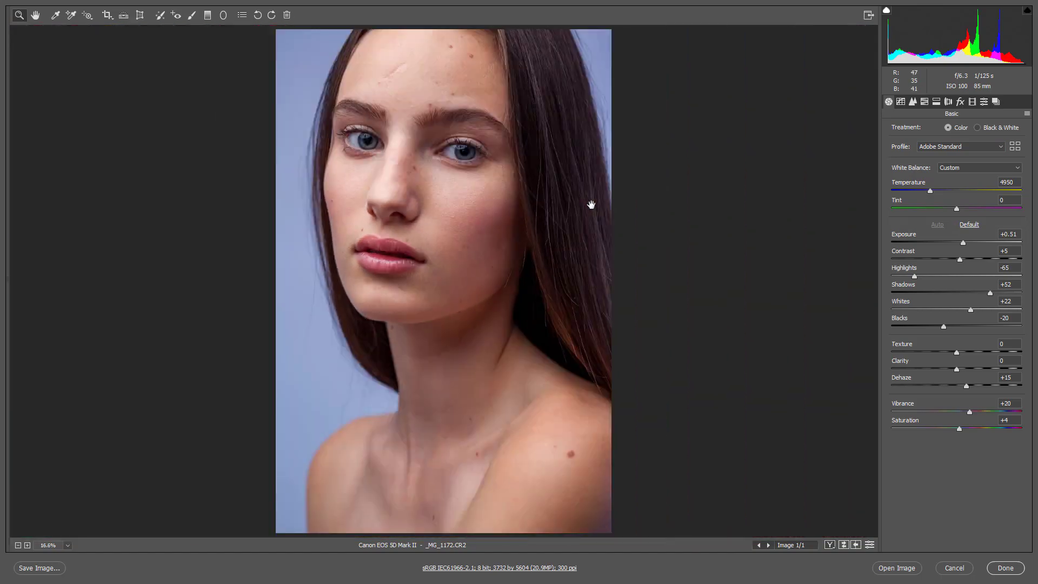
click(969, 224)
click(938, 225)
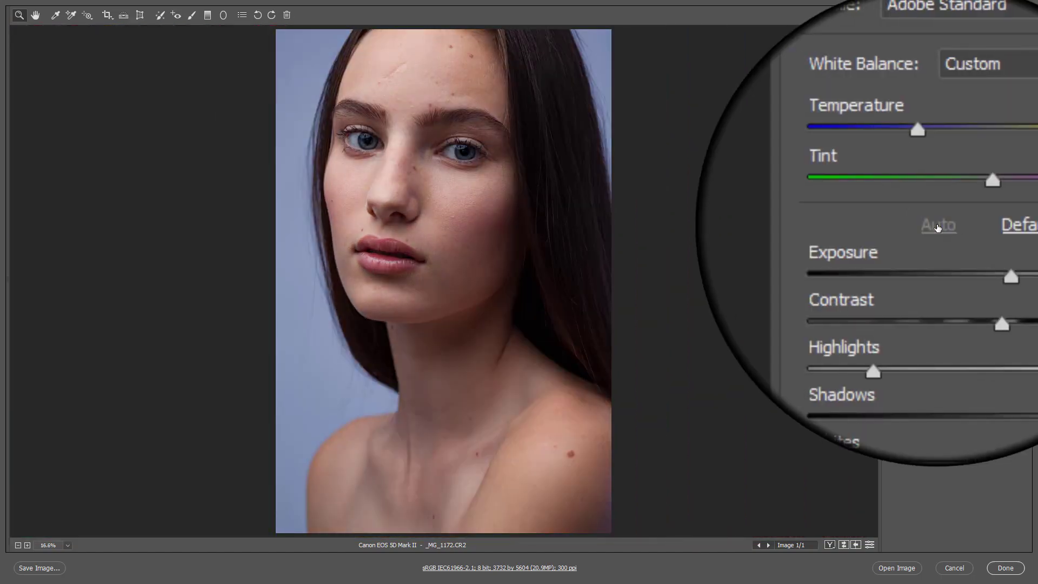
Step: Set the portrait's Shadows to +14 and Highlights to -100
drag(308, 101, 648, 270)
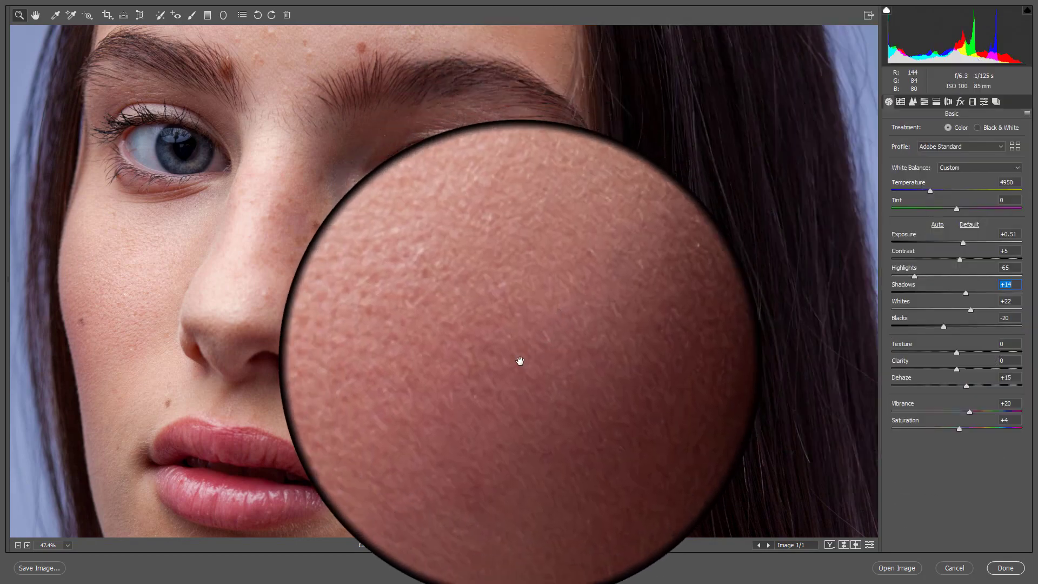
drag(519, 359, 605, 289)
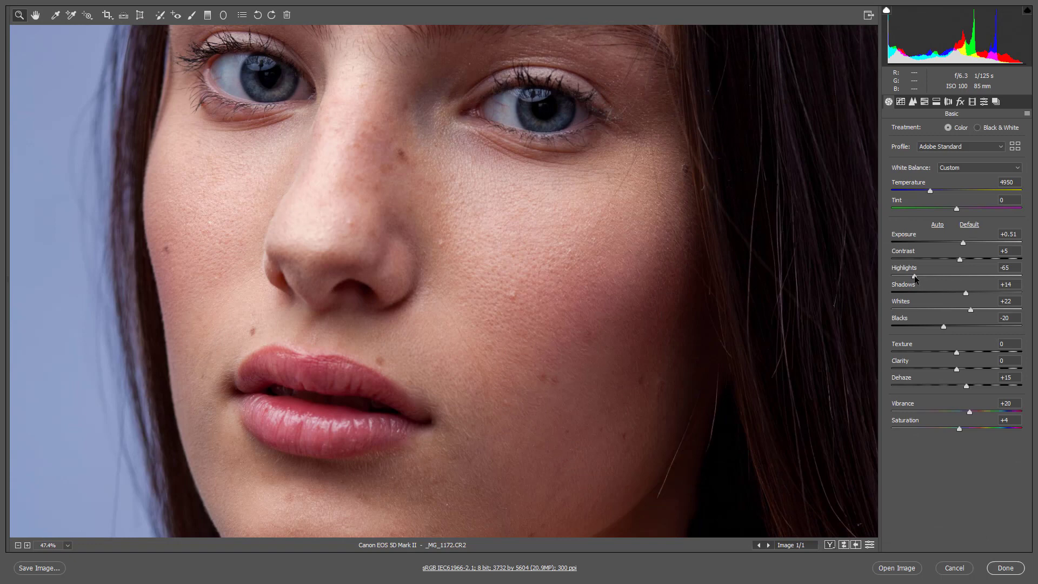
drag(914, 276, 881, 278)
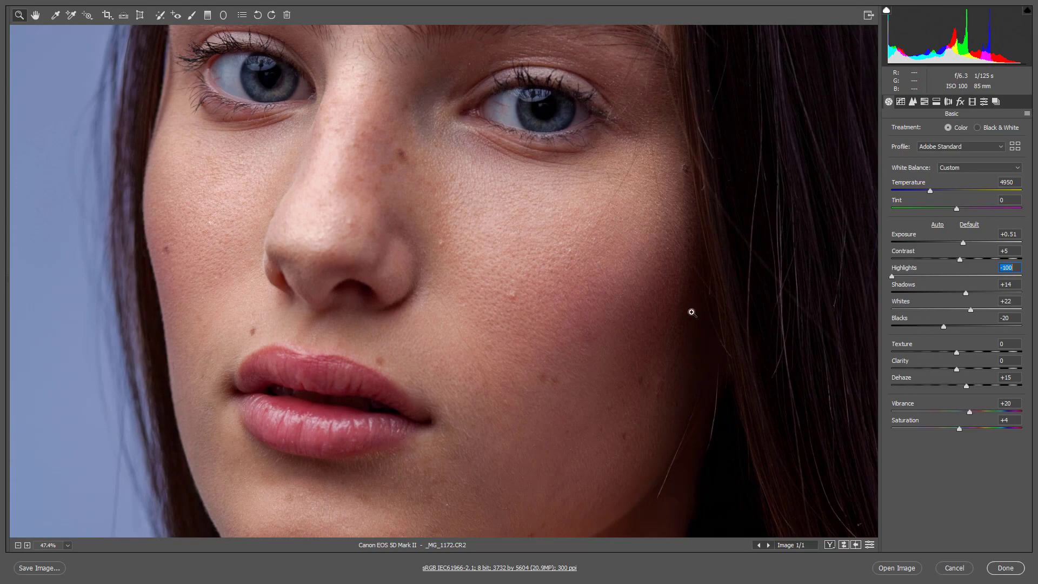
Step: Heal the small bump on the cheek below the eye with the Spot Removal tool at size 16, and move its source onto clean skin nearby
drag(511, 382, 550, 452)
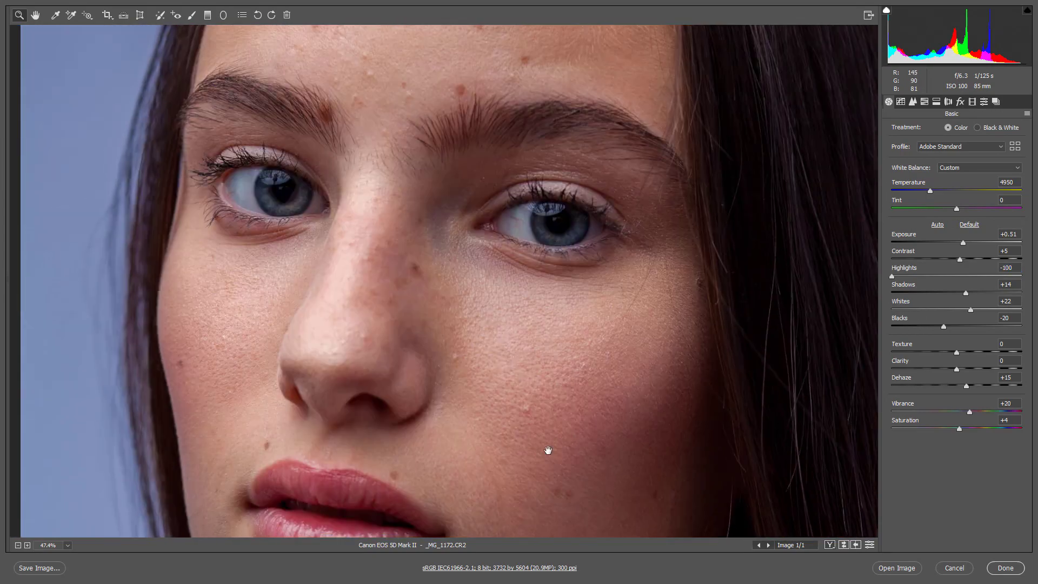
drag(519, 69, 519, 172)
click(519, 172)
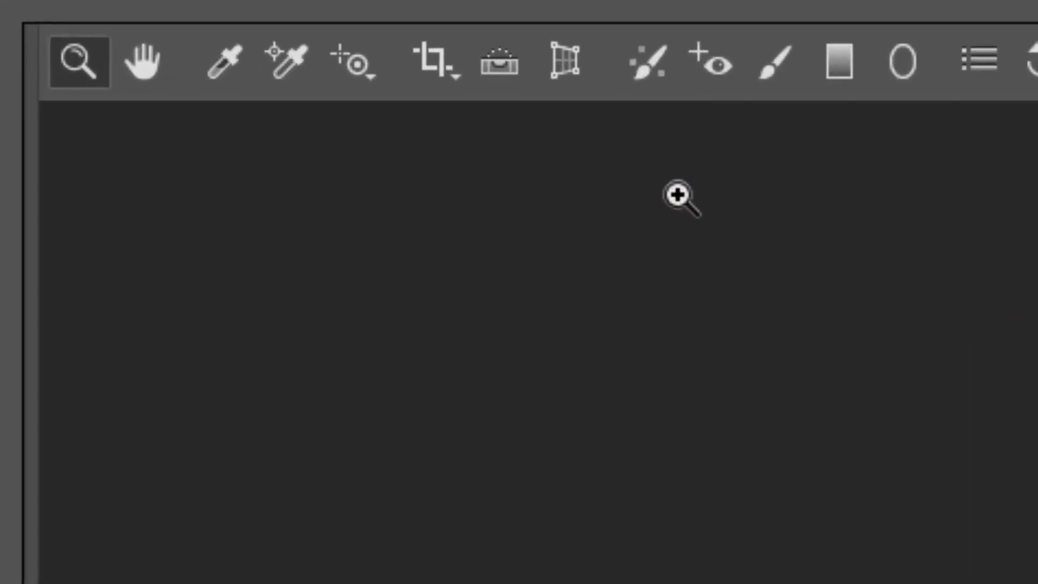
click(647, 83)
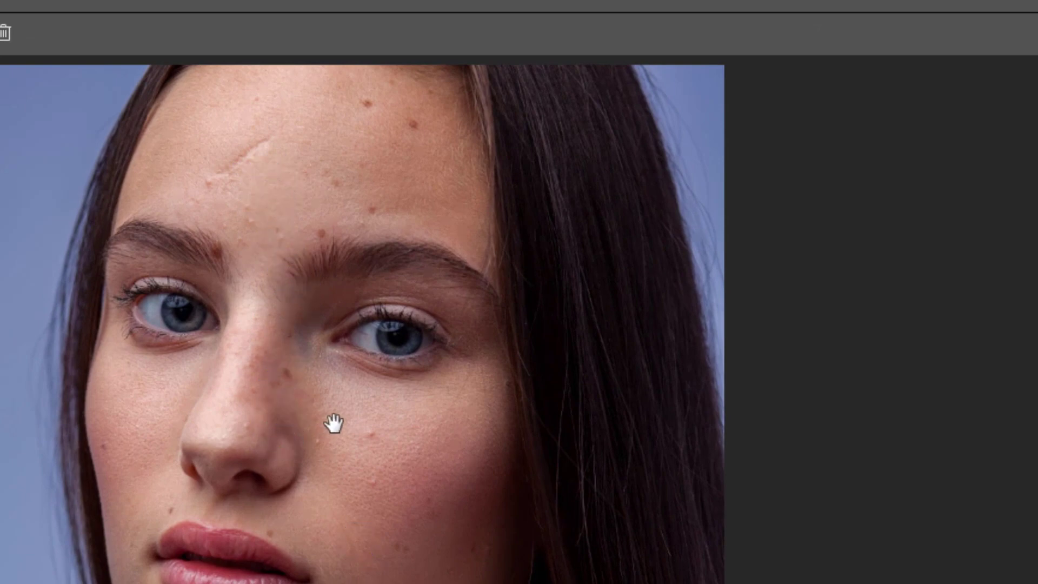
click(474, 516)
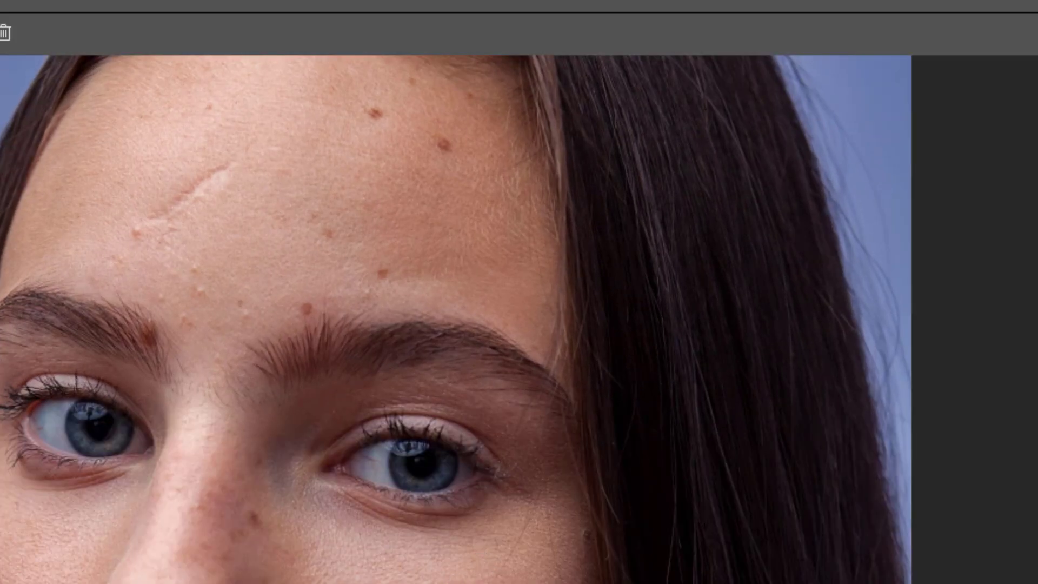
key(ctrl+plus)
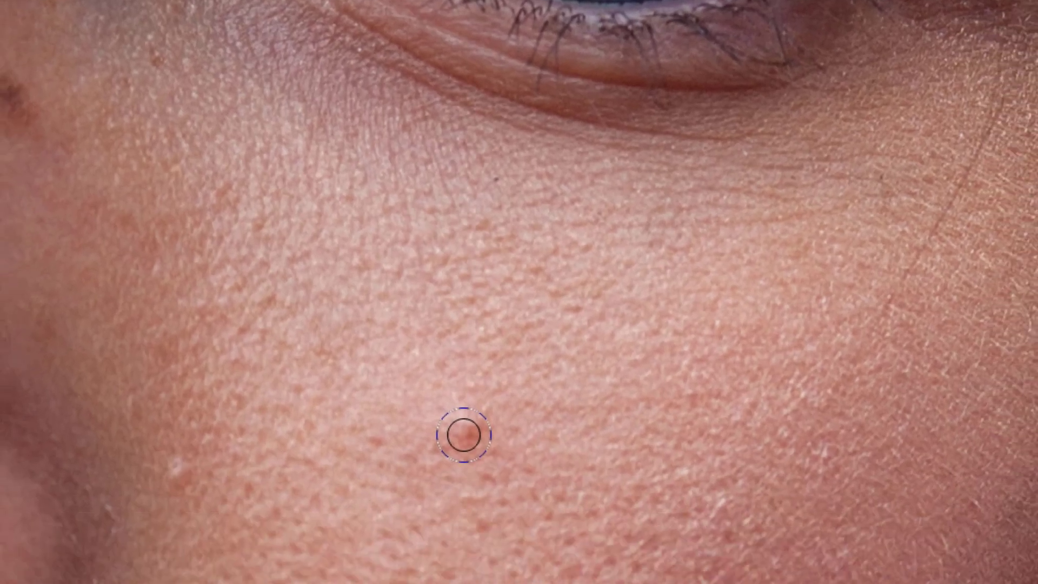
scroll(463, 435, up, 3)
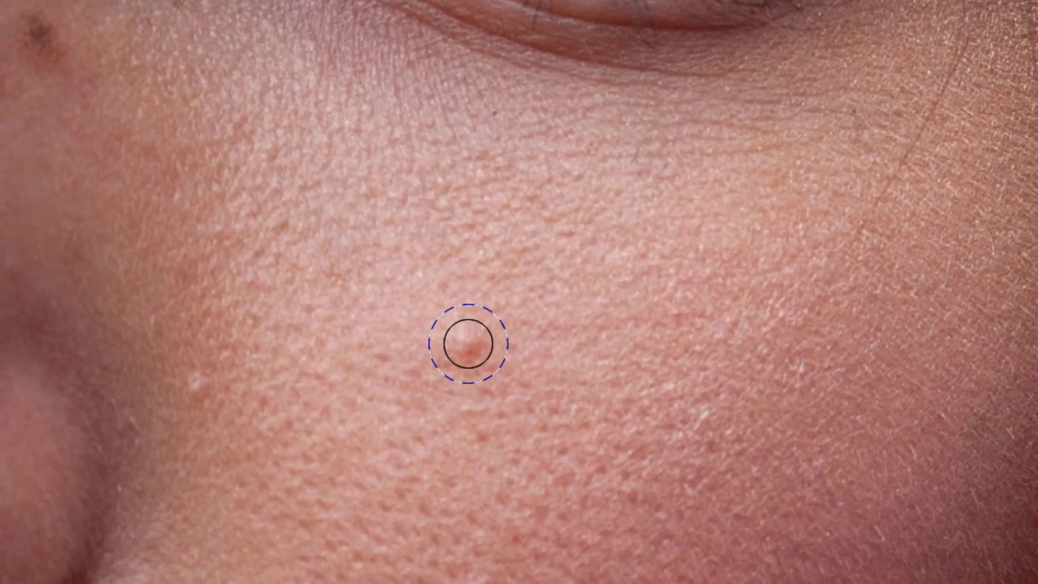
drag(468, 344, 433, 365)
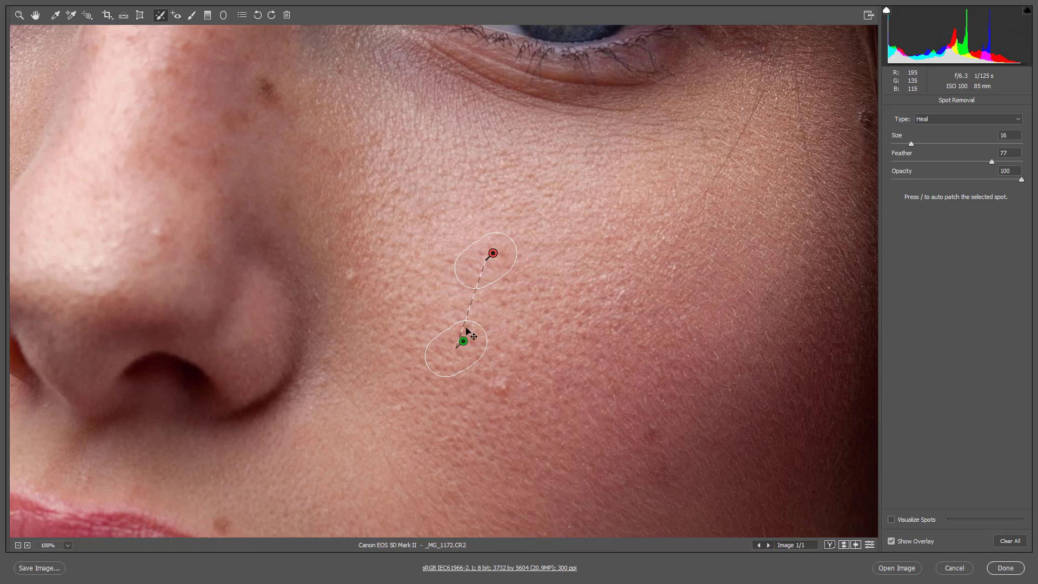
drag(475, 342, 544, 324)
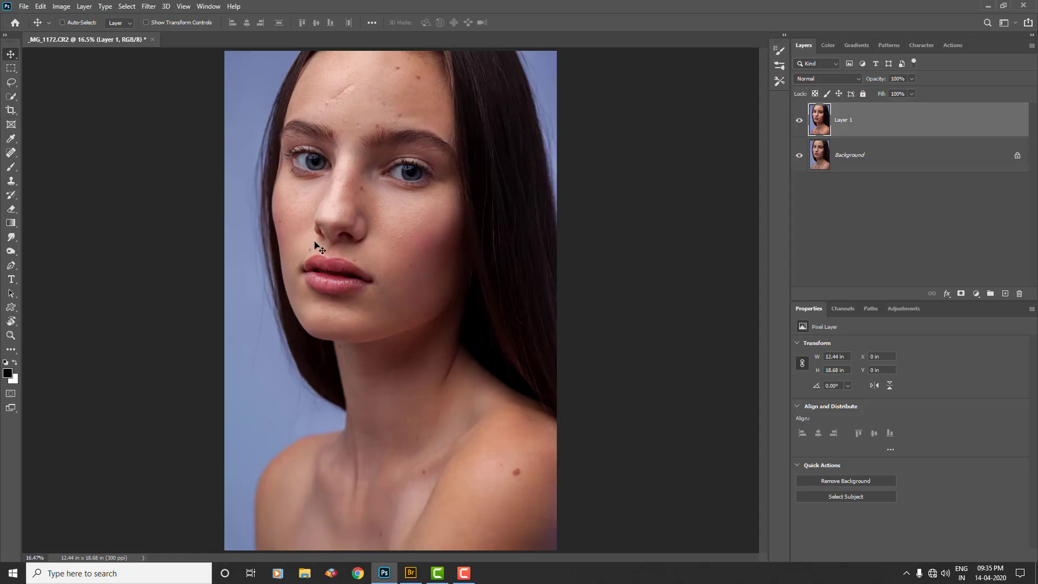
Step: Switch to Photoshop and remove the cheek blemish on Layer 1 with the Content-Aware Spot Healing Brush at size 80, inspecting the healed texture up close
scroll(487, 303, up, 5)
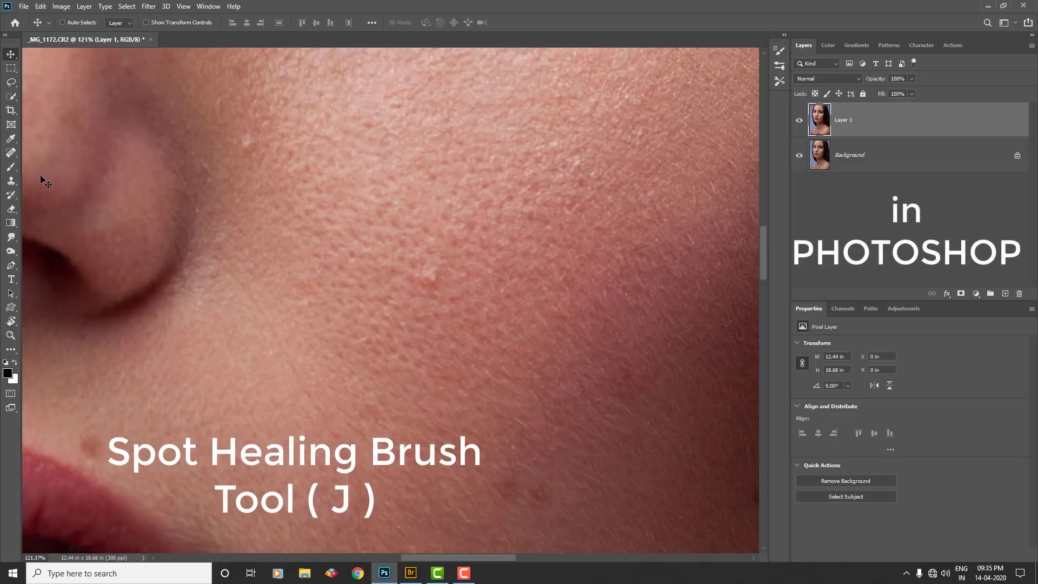
click(9, 153)
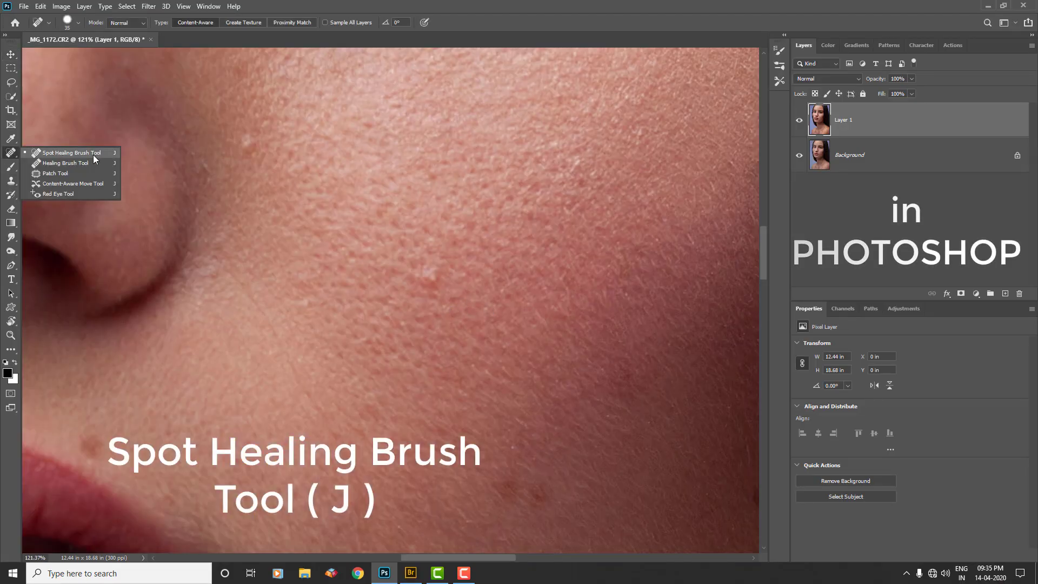
click(93, 156)
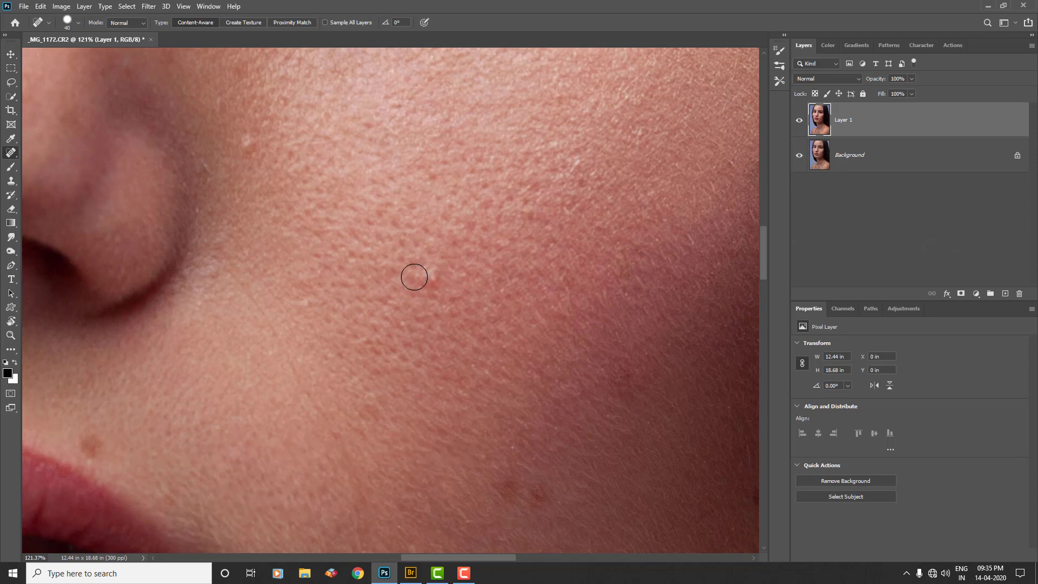
key(ctrl+minus)
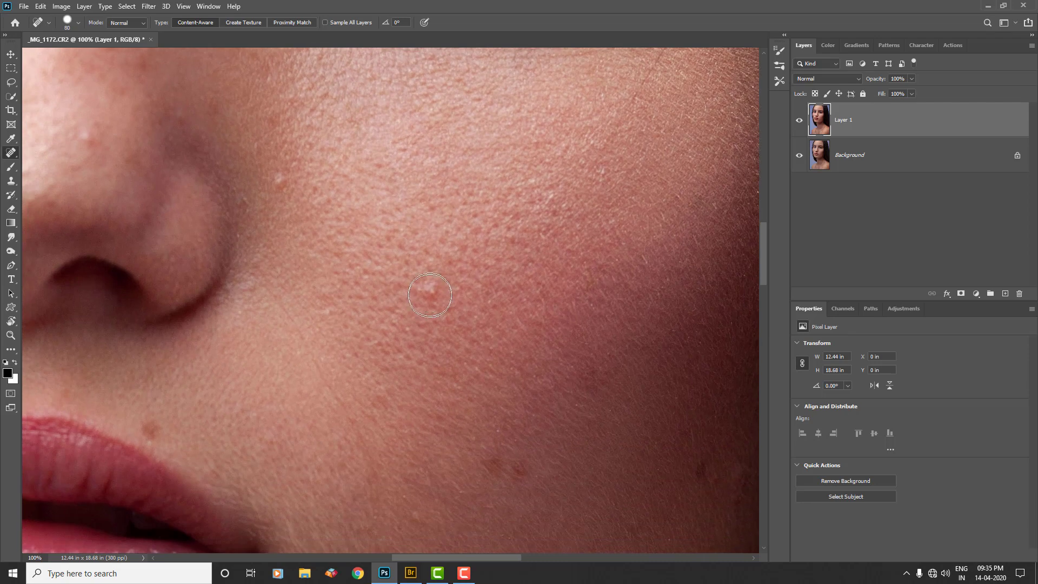
mouse_move(431, 290)
mouse_down()
mouse_move(422, 301)
mouse_move(450, 301)
mouse_up()
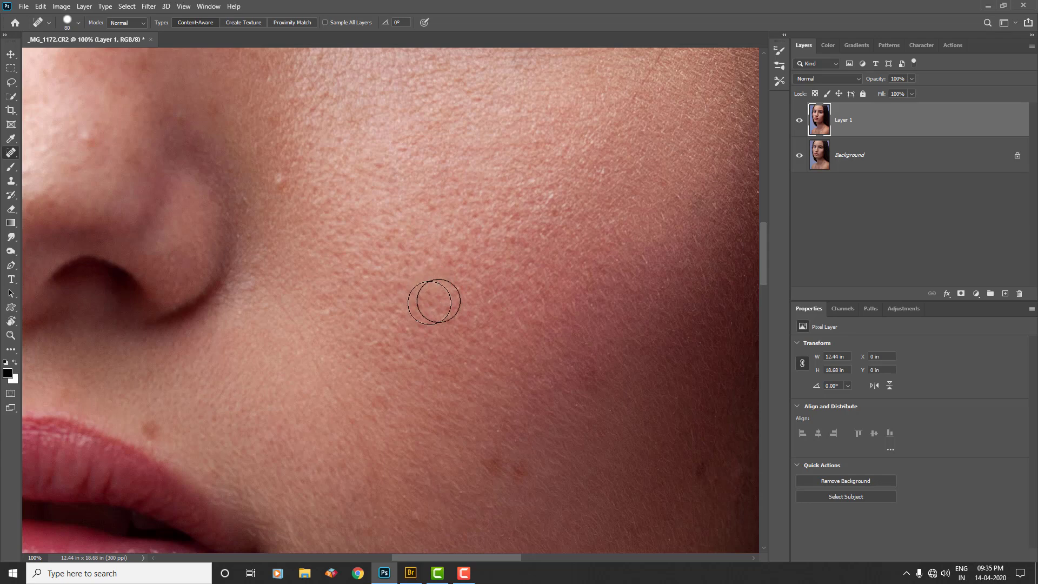
drag(507, 310, 531, 352)
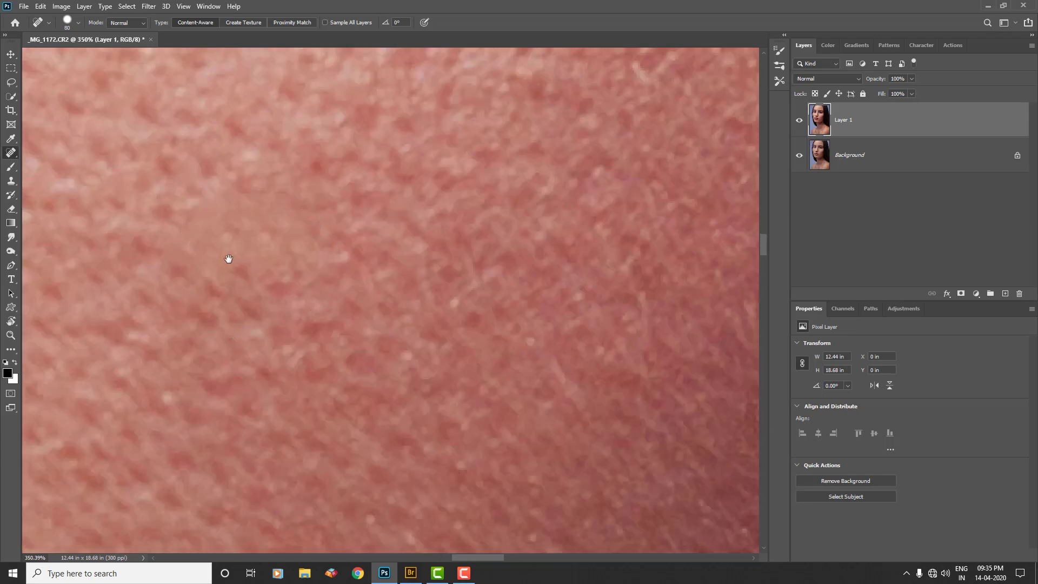
drag(229, 259, 428, 248)
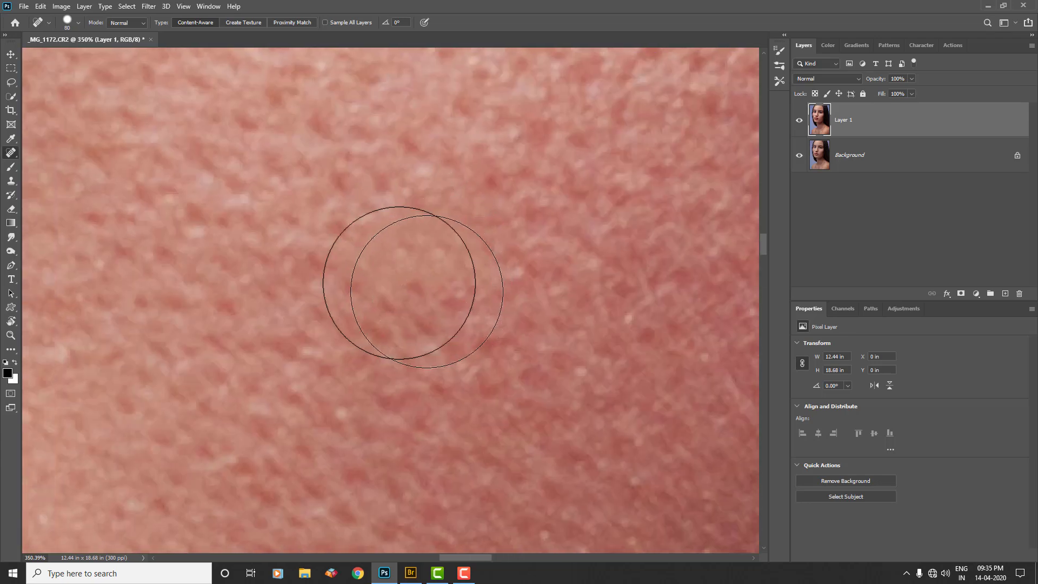
drag(383, 232, 440, 266)
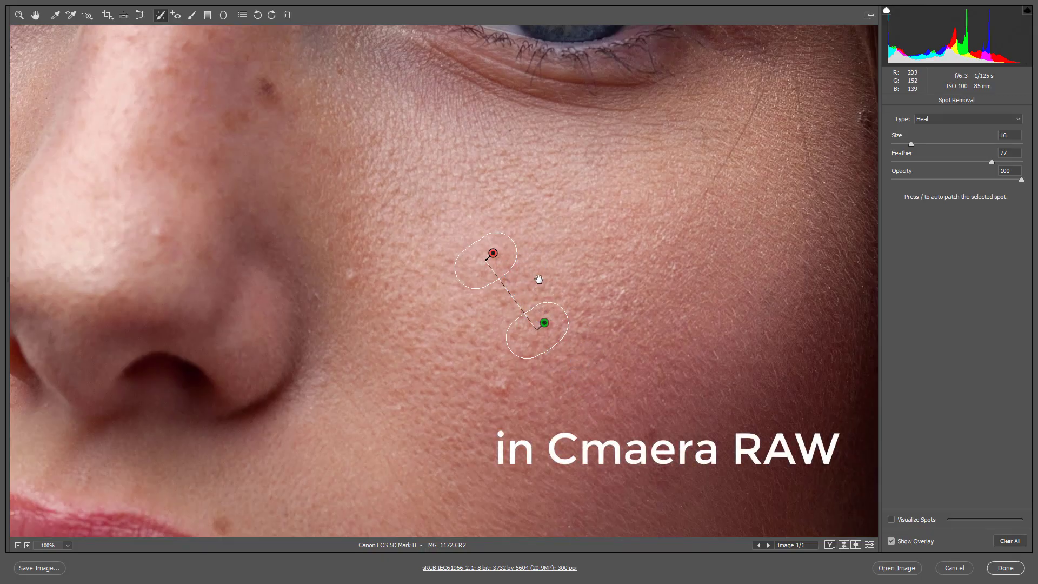
Step: Switch back to Camera Raw and reposition the healed cheek spot's source area onto the skin up and to the right of it
drag(539, 279, 478, 211)
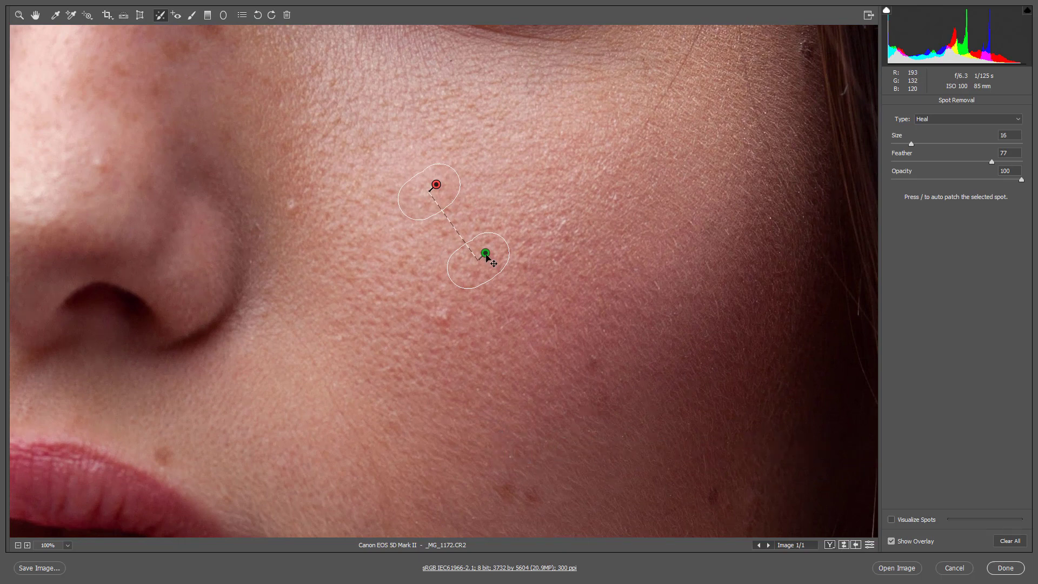
drag(486, 256, 533, 167)
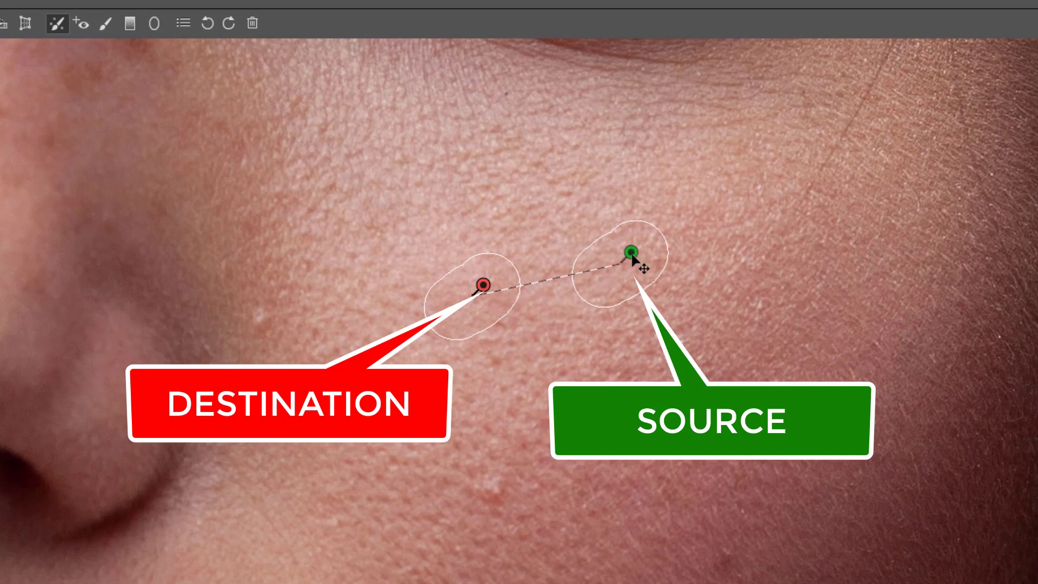
drag(629, 269, 635, 235)
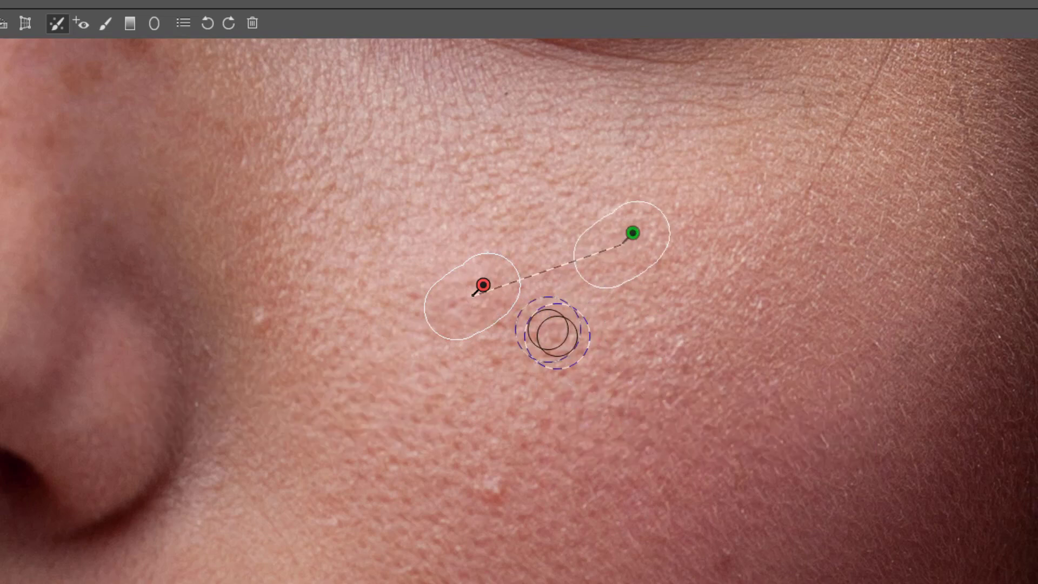
Step: Heal the second blemish lower on the cheek, keeping the Spot Removal type on Heal
drag(334, 452, 479, 357)
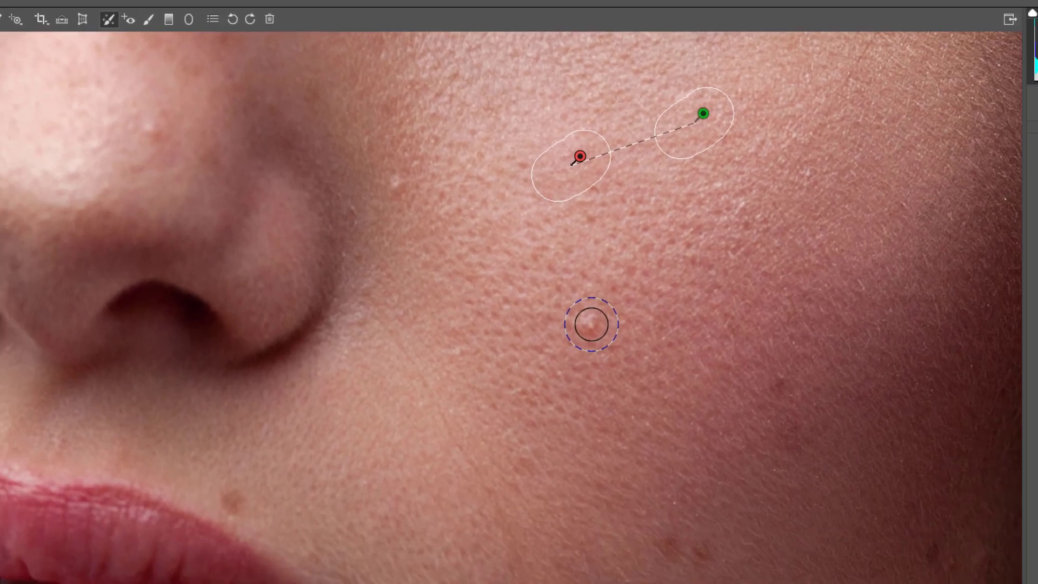
click(641, 392)
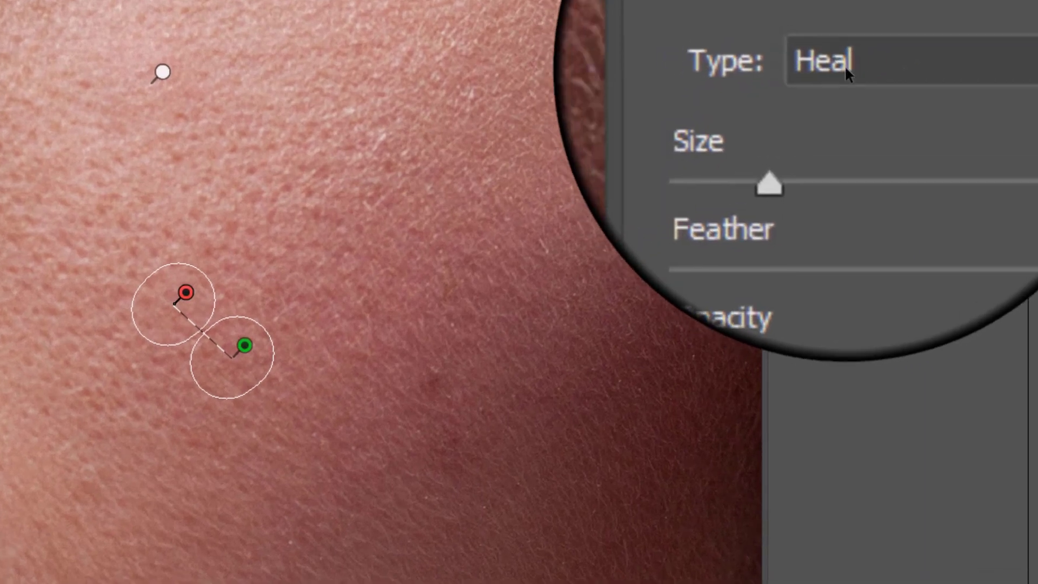
click(822, 69)
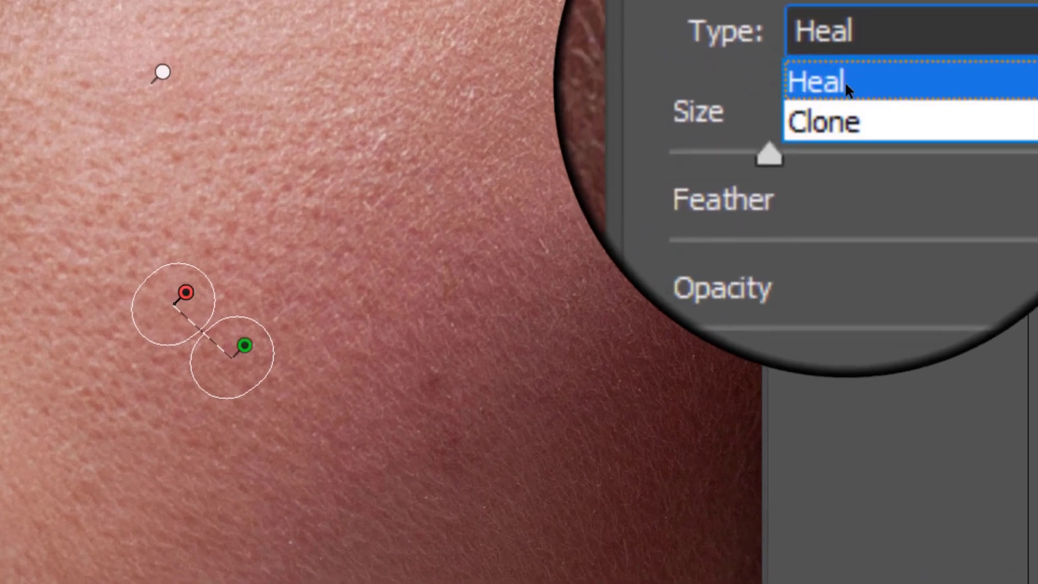
click(847, 86)
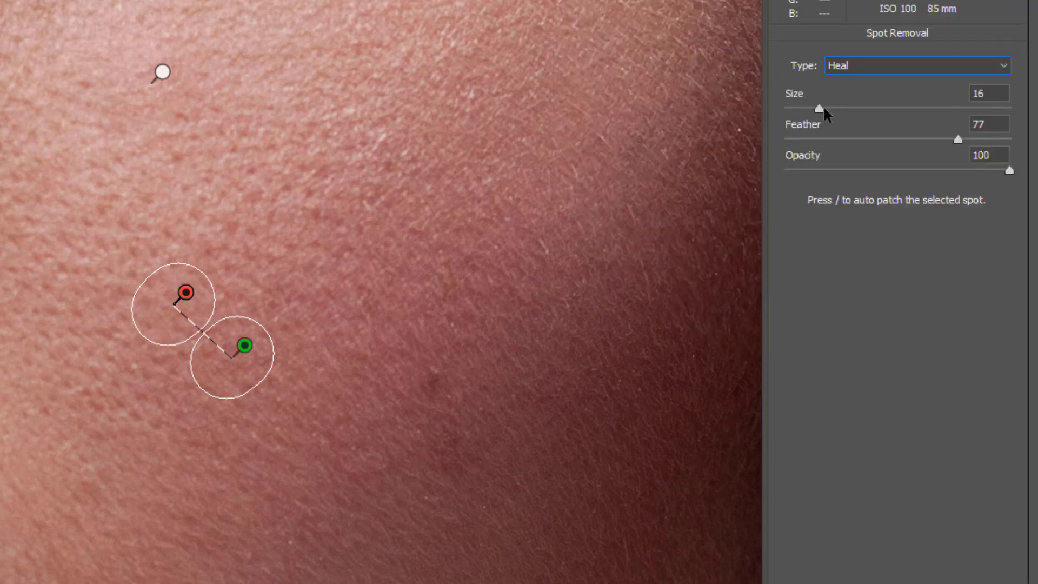
Step: Set the Spot Removal brush size to 11 and its feather to 39
drag(820, 106, 837, 106)
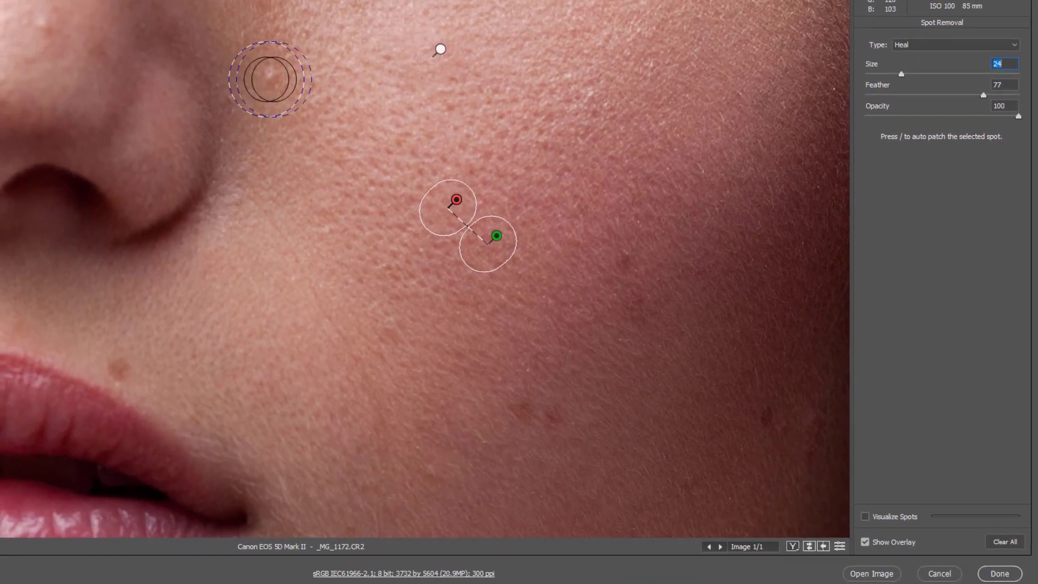
drag(930, 77, 945, 76)
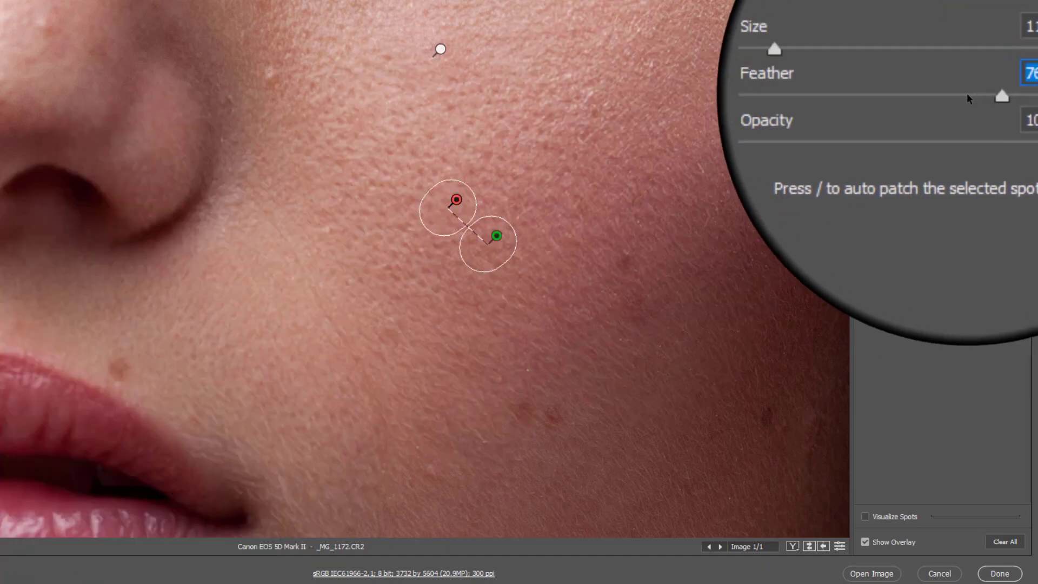
click(925, 96)
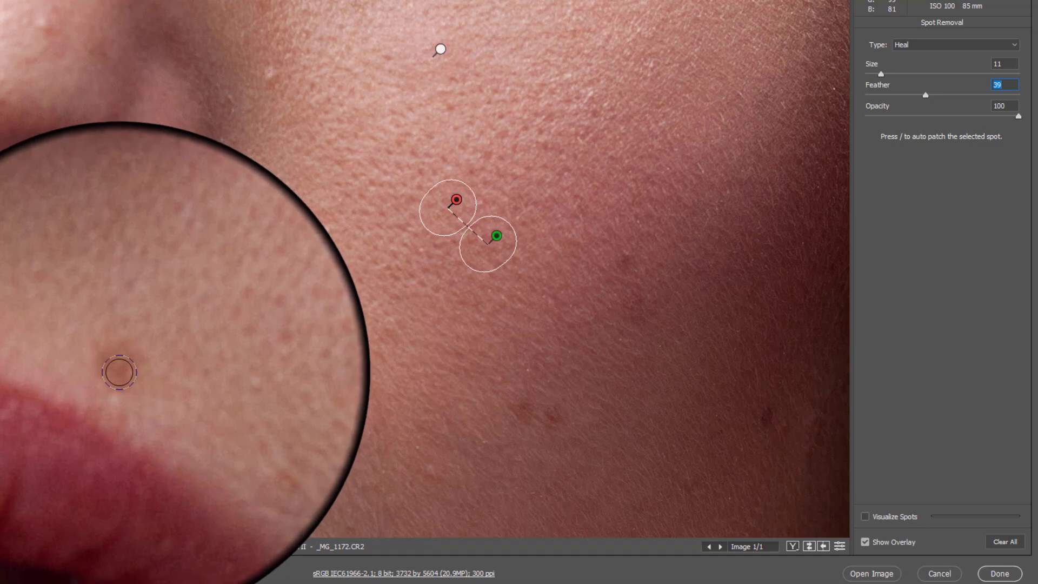
Step: Heal the small blemish just above the upper lip with the Spot Removal brush
click(119, 368)
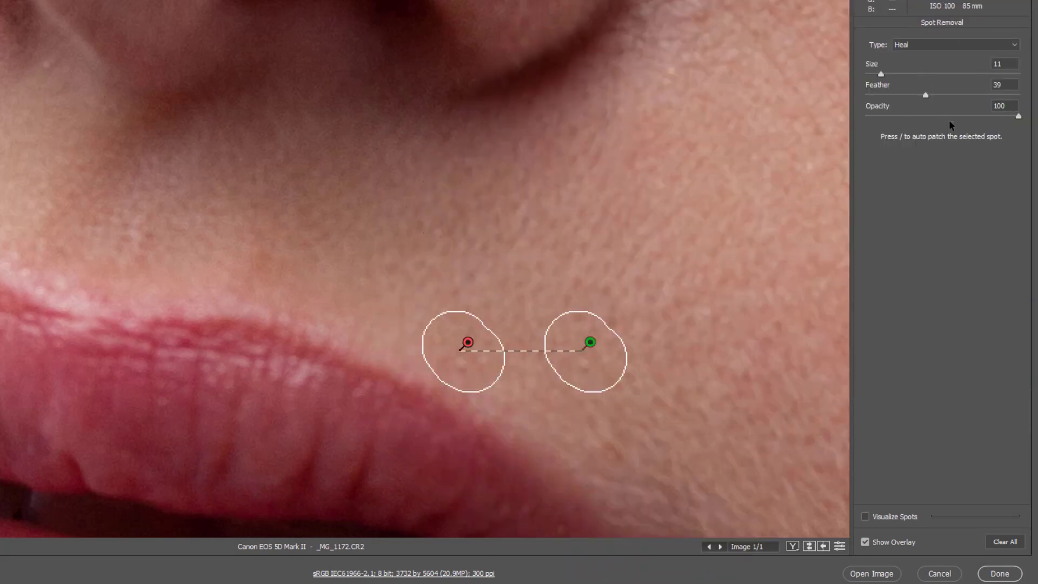
drag(739, 377, 658, 202)
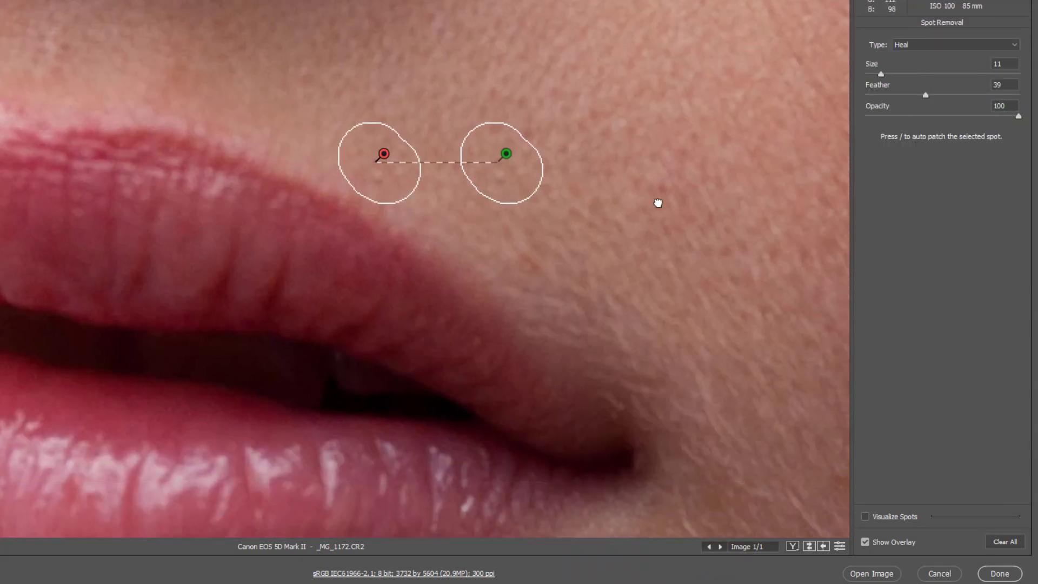
key(ctrl+minus)
key(ctrl+minus)
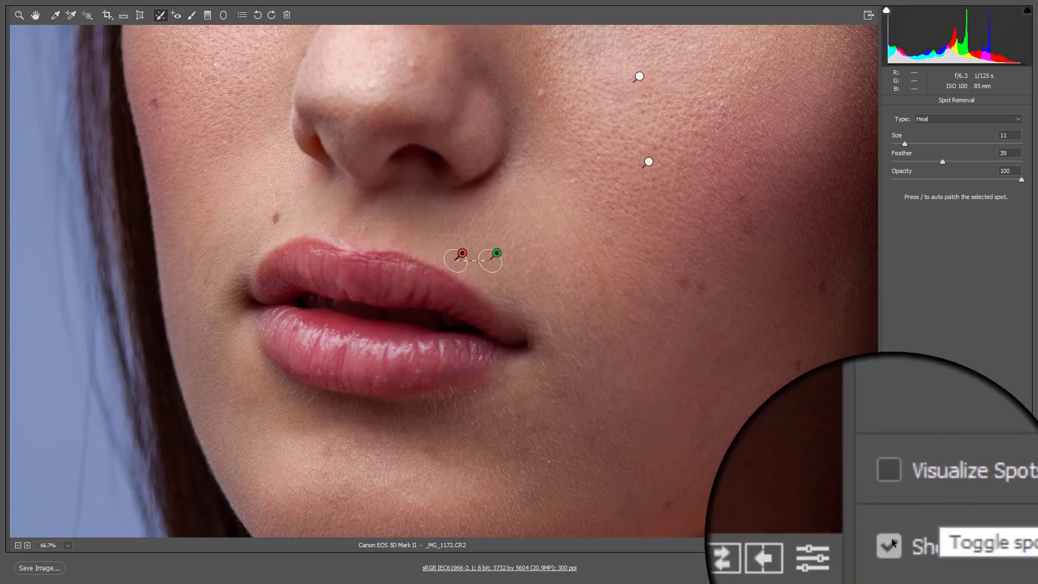
Step: Toggle the spot overlay off and on to check the healed skin around the lips and cheek
click(891, 541)
click(891, 540)
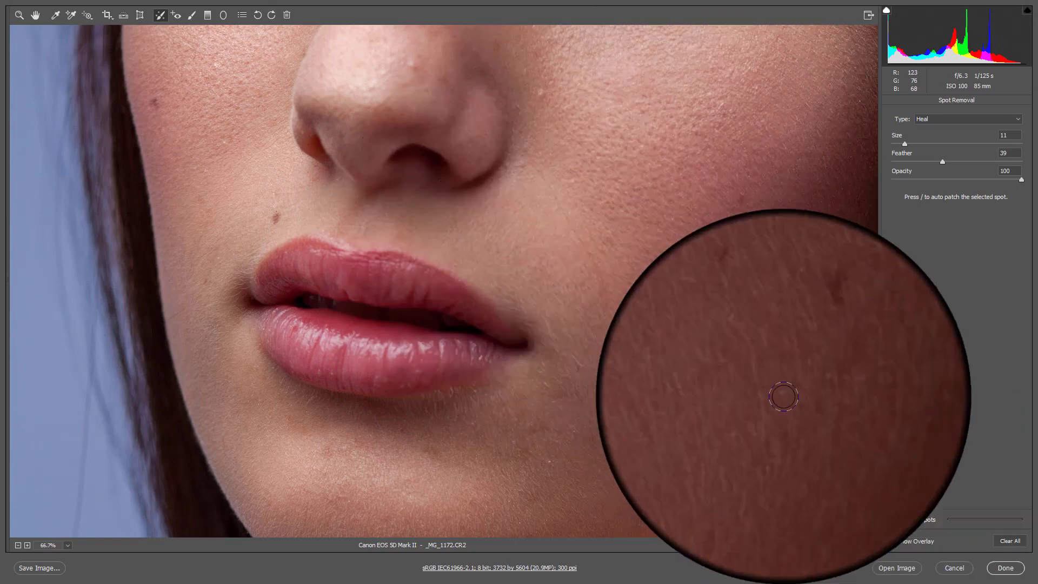
click(891, 541)
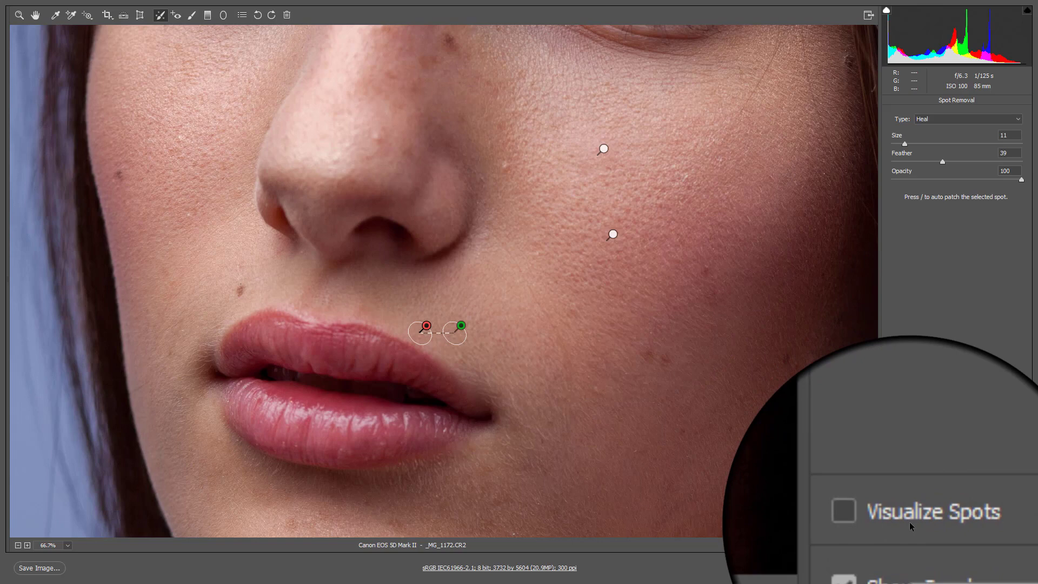
Step: Turn on Visualize Spots and examine the face from the lips up to the forehead for blemishes
click(910, 521)
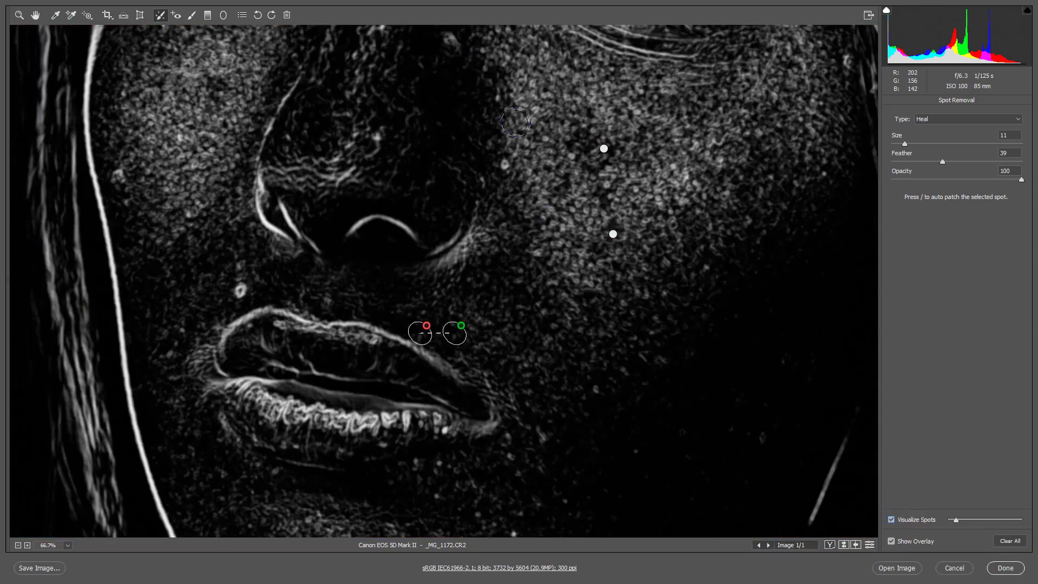
drag(517, 121, 501, 174)
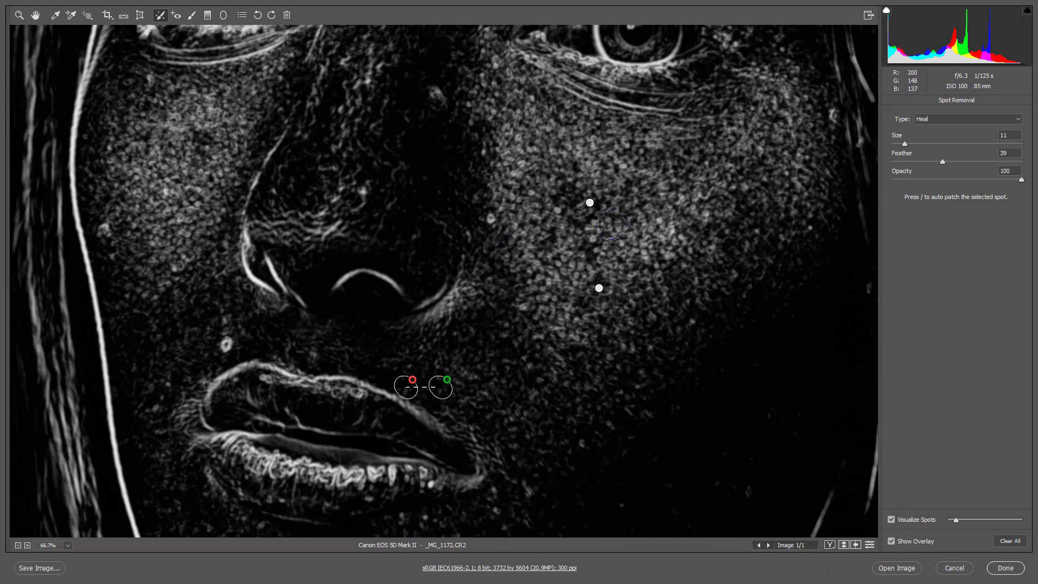
drag(431, 145, 463, 298)
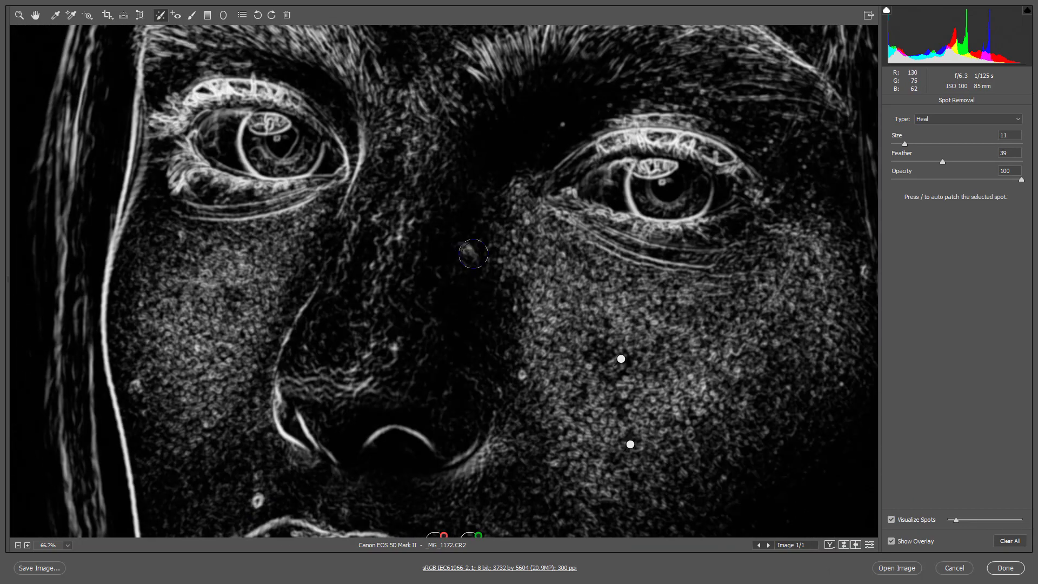
drag(461, 131, 495, 386)
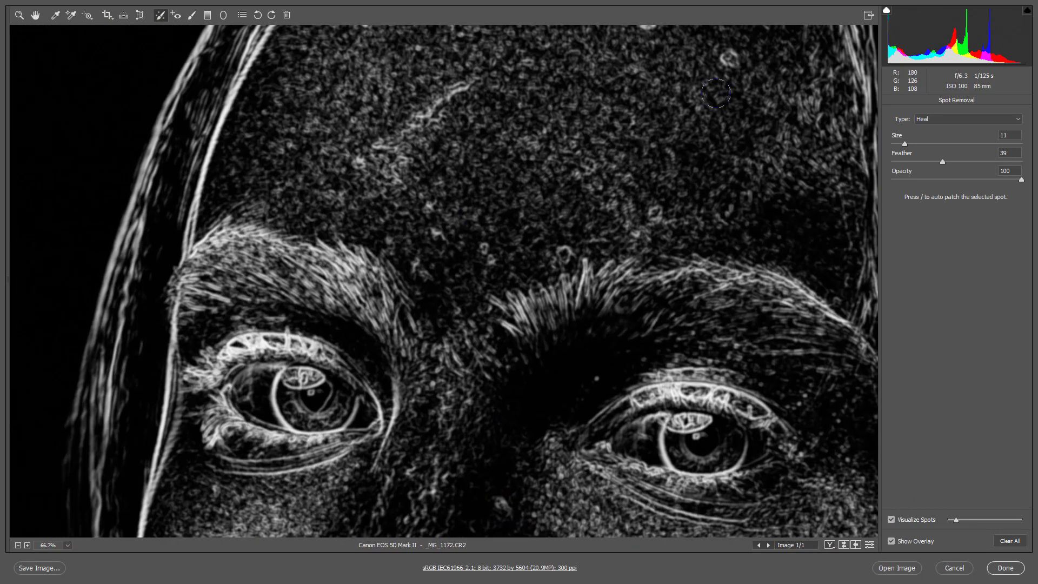
scroll(679, 326, down, 8)
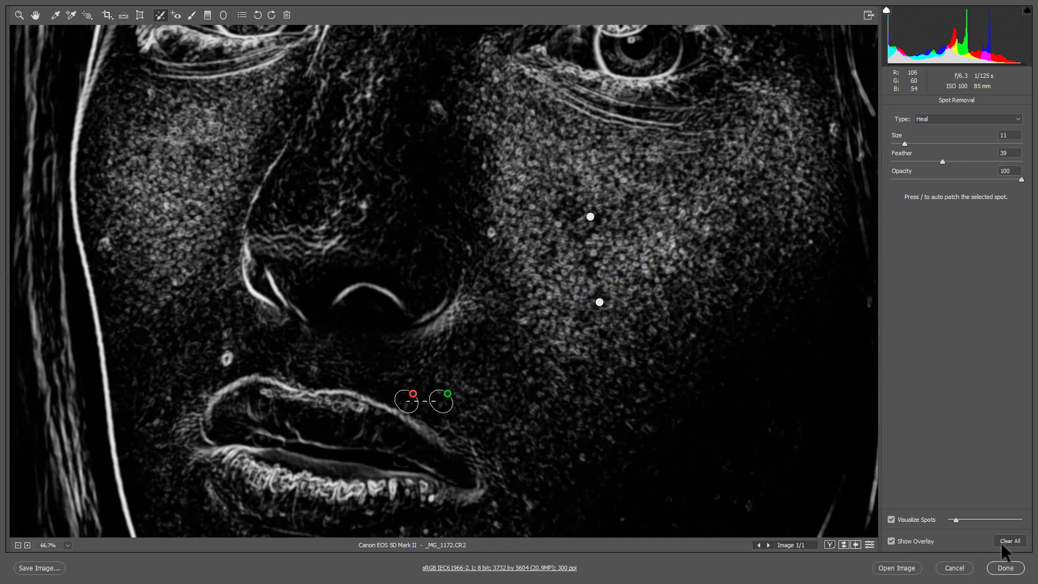
Step: Hide the spot overlay and try a higher Visualize Spots threshold before lowering it to the minimum
click(890, 540)
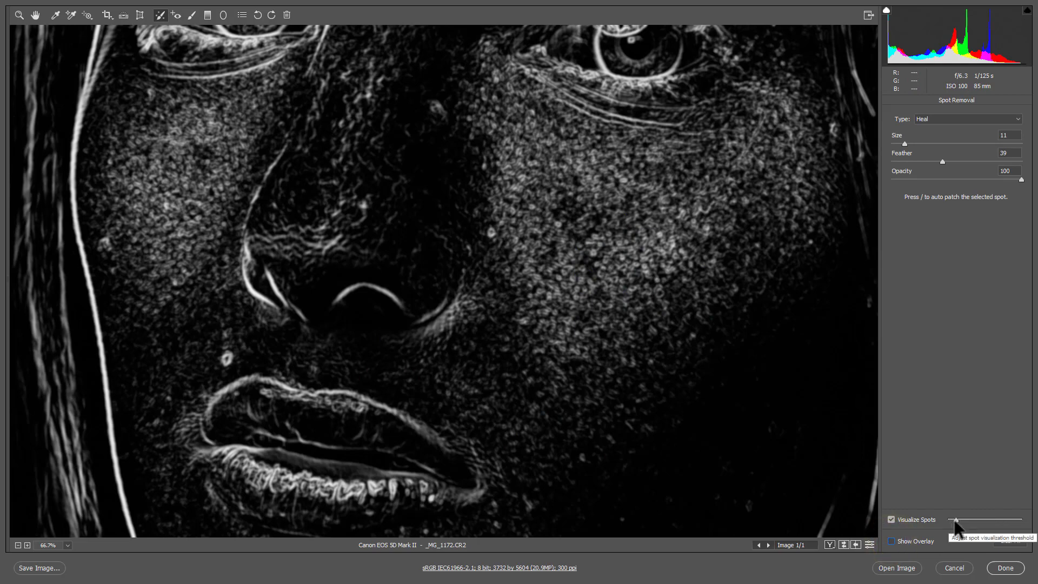
drag(955, 520, 983, 521)
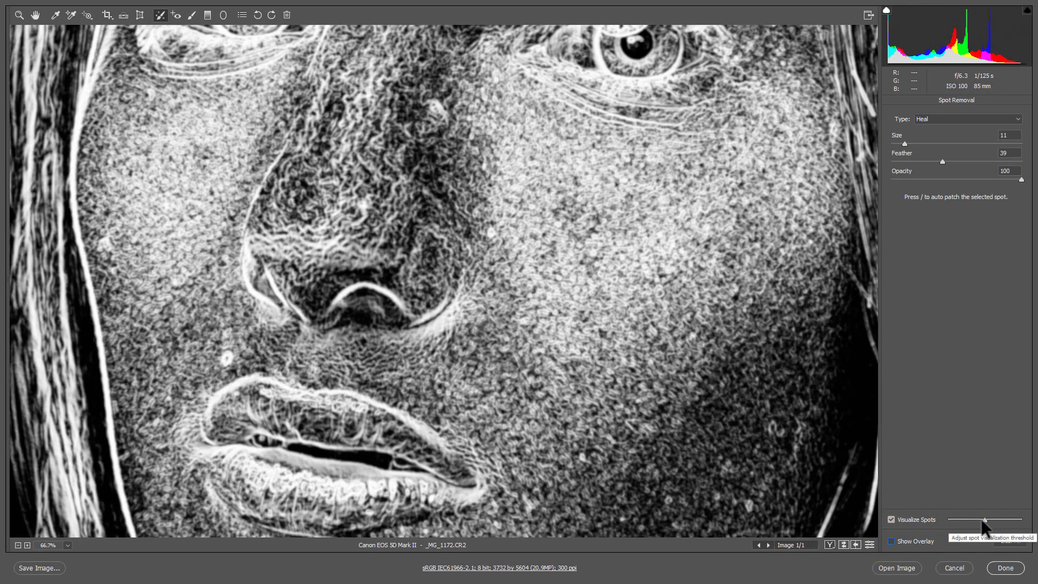
drag(981, 519, 944, 519)
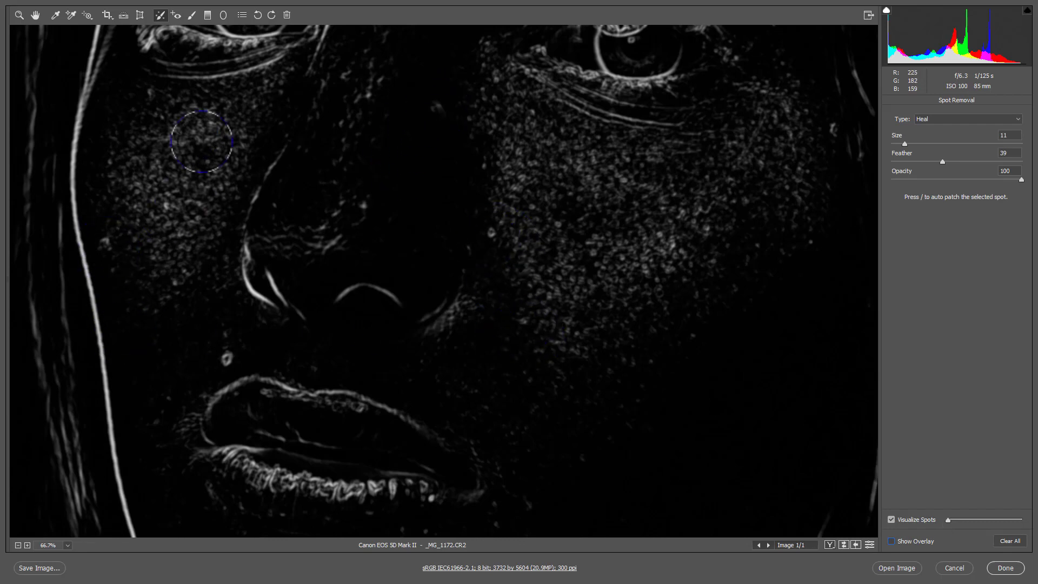
Step: Compare the forehead blemishes with Visualize Spots on and off, ending with the normal color view
drag(192, 148, 205, 276)
drag(345, 161, 377, 265)
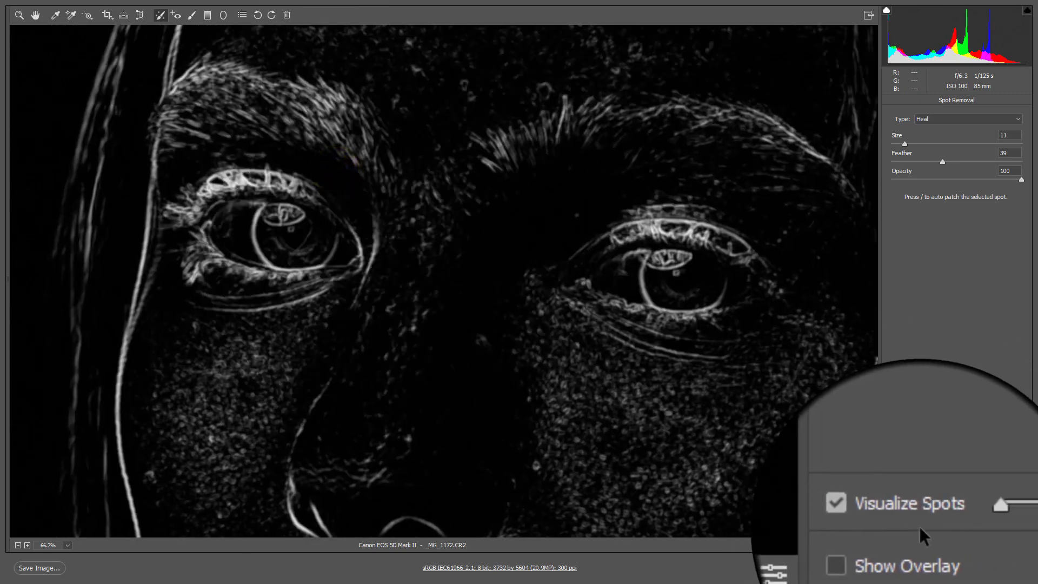
drag(399, 111, 420, 321)
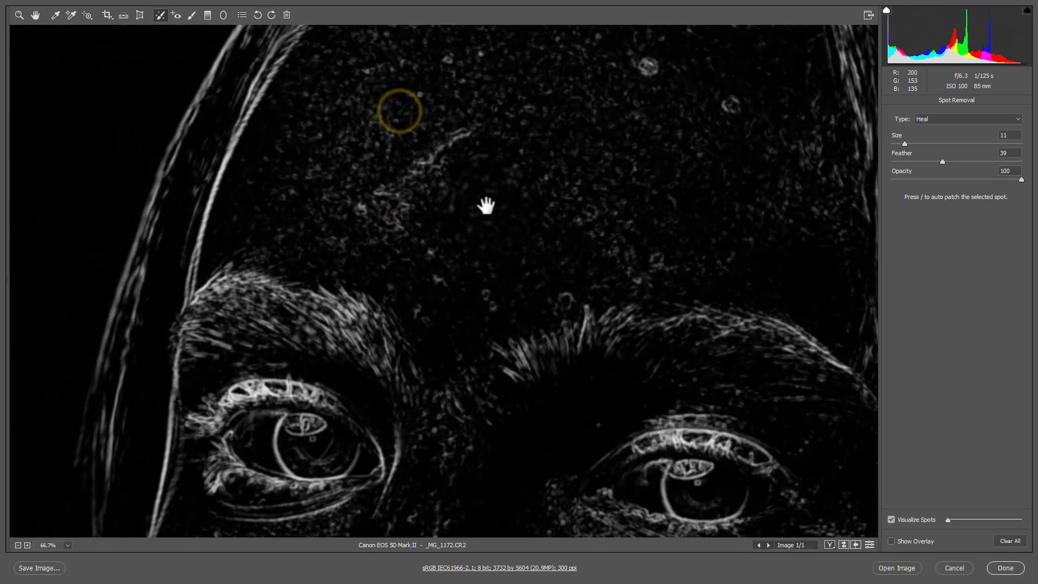
drag(476, 207, 459, 225)
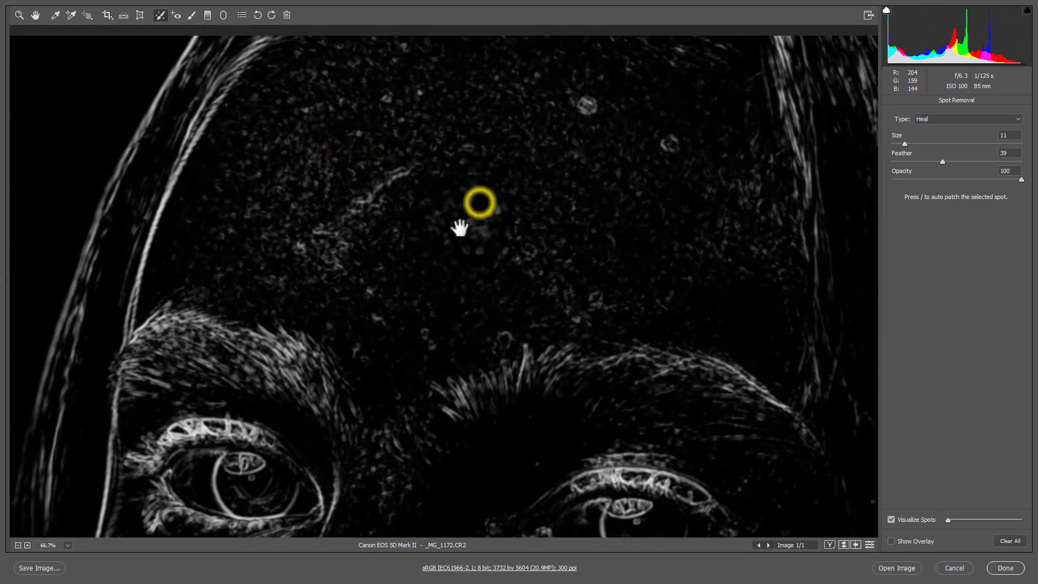
click(909, 520)
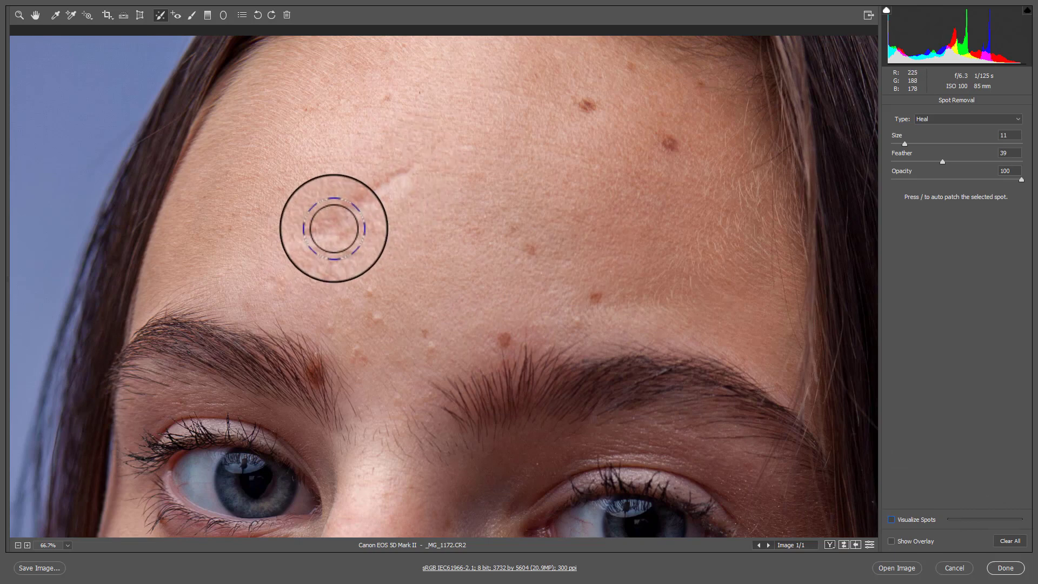
click(914, 520)
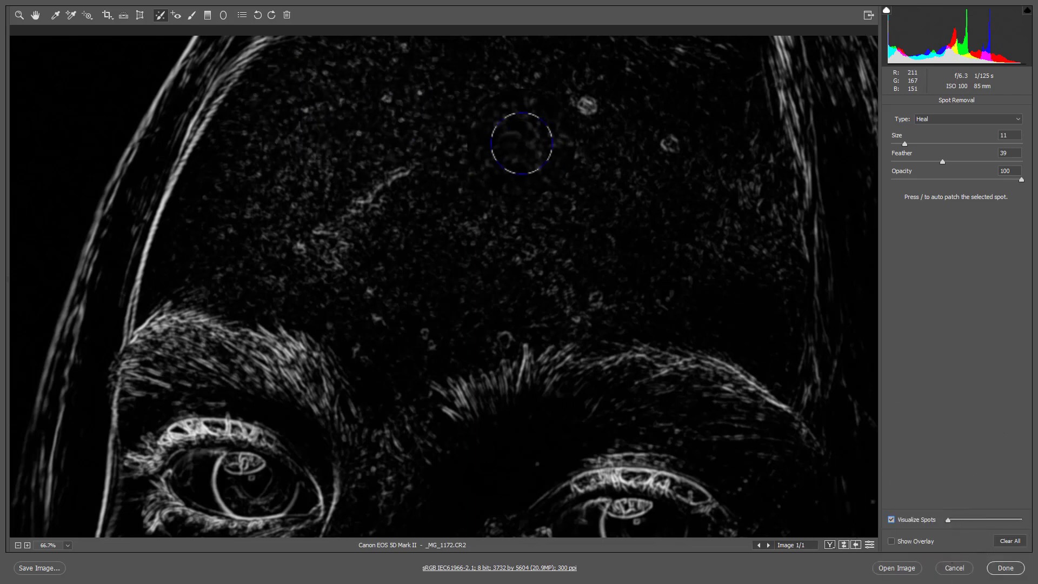
click(892, 520)
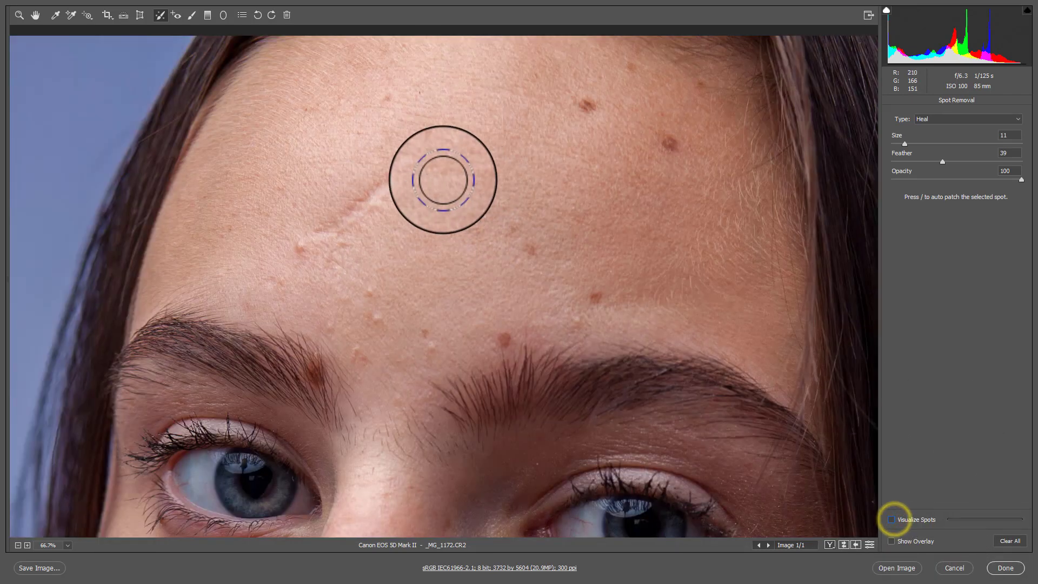
Step: Set the Spot Removal feather to 45 and heal the faint and dark spots on the upper forehead
drag(549, 258, 530, 95)
drag(461, 169, 433, 446)
drag(517, 184, 492, 346)
ctrl+click(338, 60)
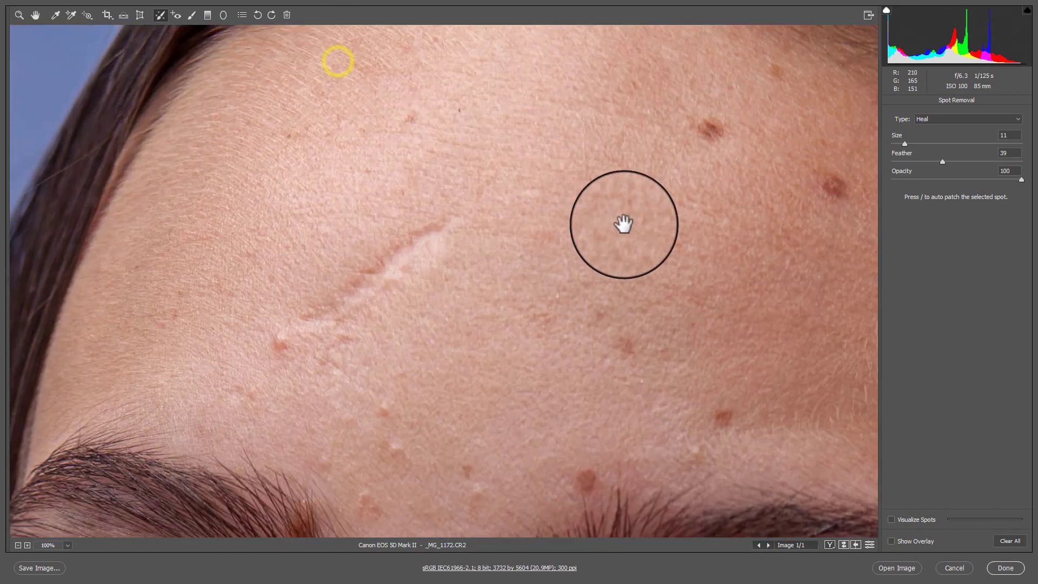
drag(738, 138, 665, 172)
click(636, 140)
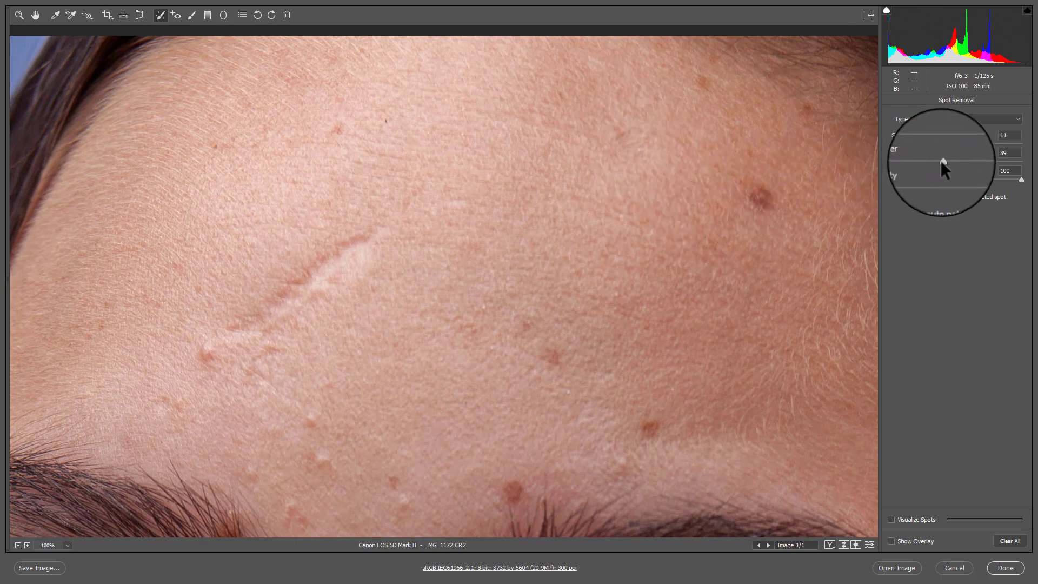
drag(942, 161, 951, 161)
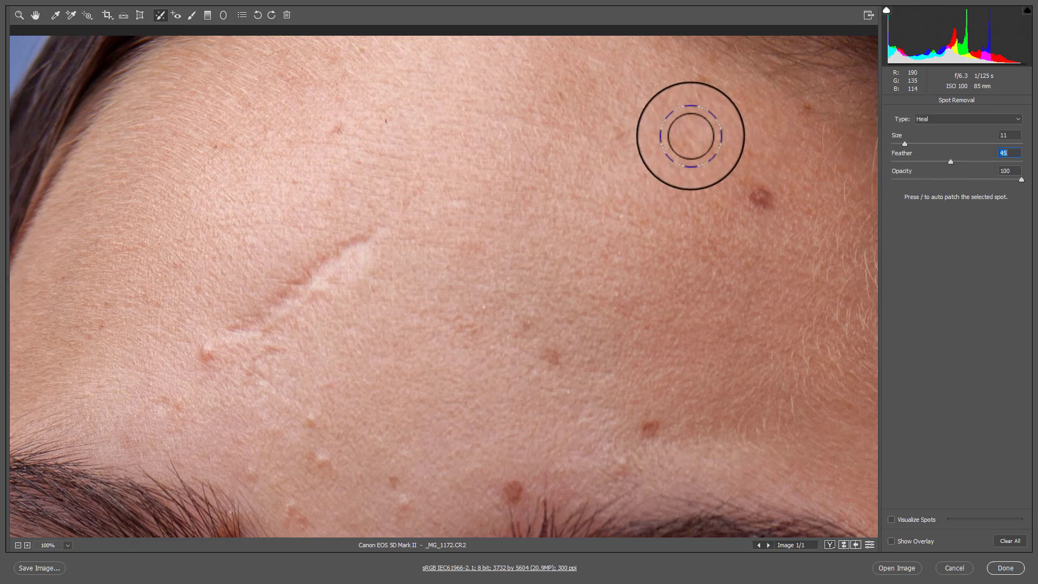
mouse_move(609, 122)
mouse_down()
mouse_move(620, 142)
mouse_move(617, 133)
mouse_up()
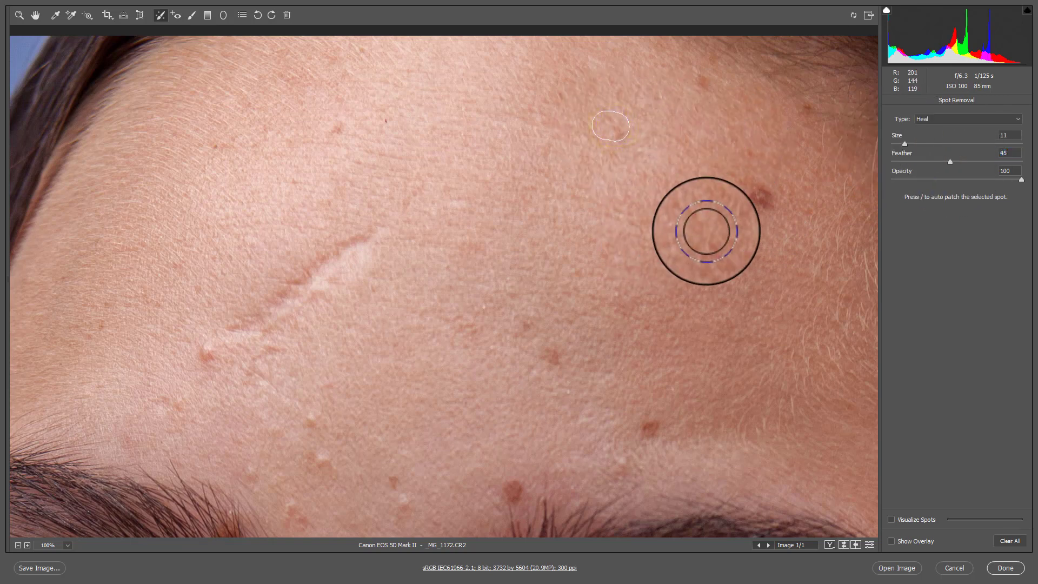
drag(755, 201, 753, 196)
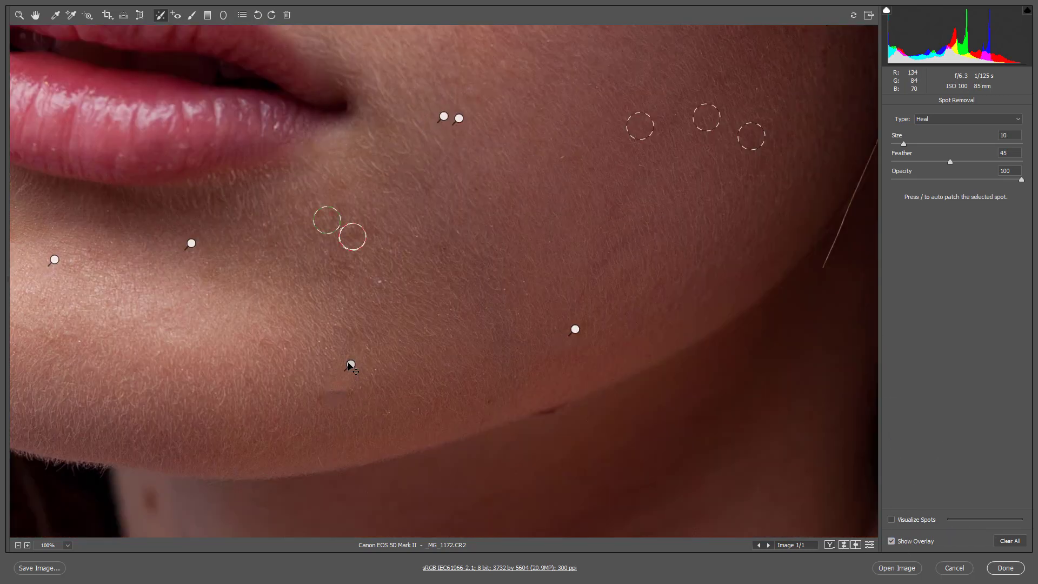
Step: Select the elongated healed area on the chin and move its source up and to the right, beside the healed area
click(351, 365)
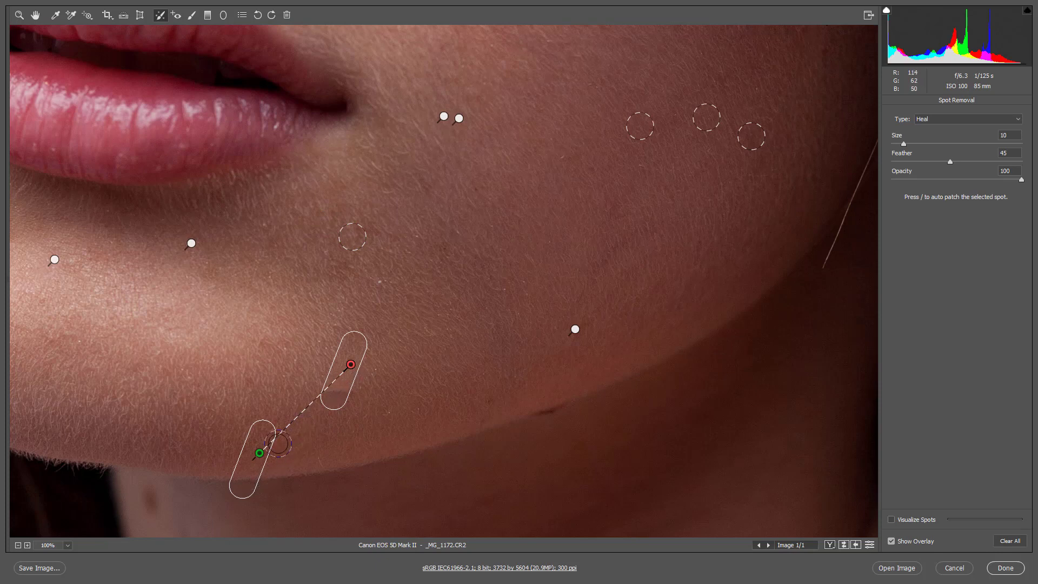
drag(261, 455, 408, 358)
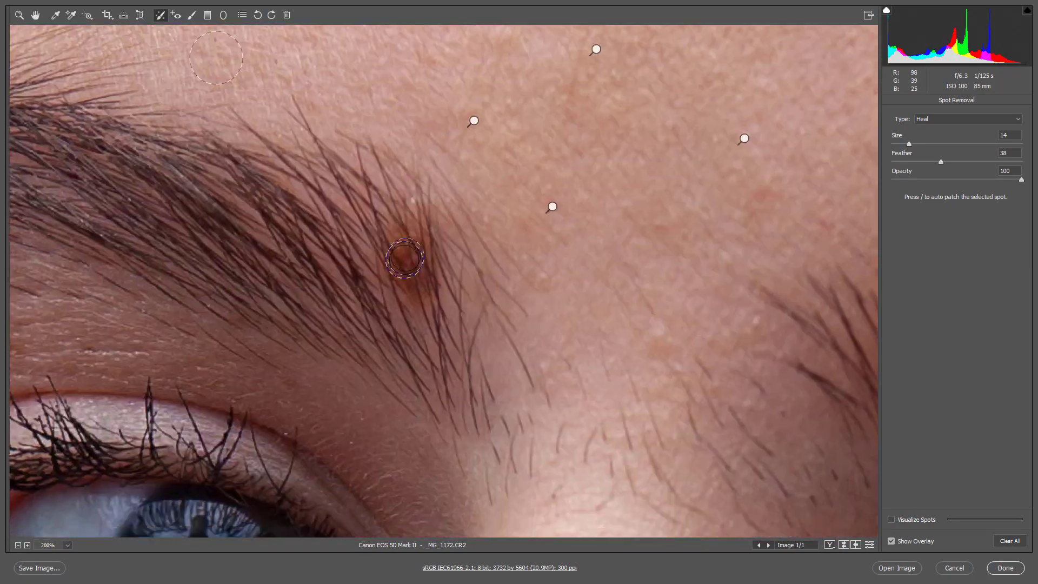
Step: Brush a short healing stroke over the neck and raise the feather
drag(386, 219, 419, 278)
drag(941, 161, 997, 161)
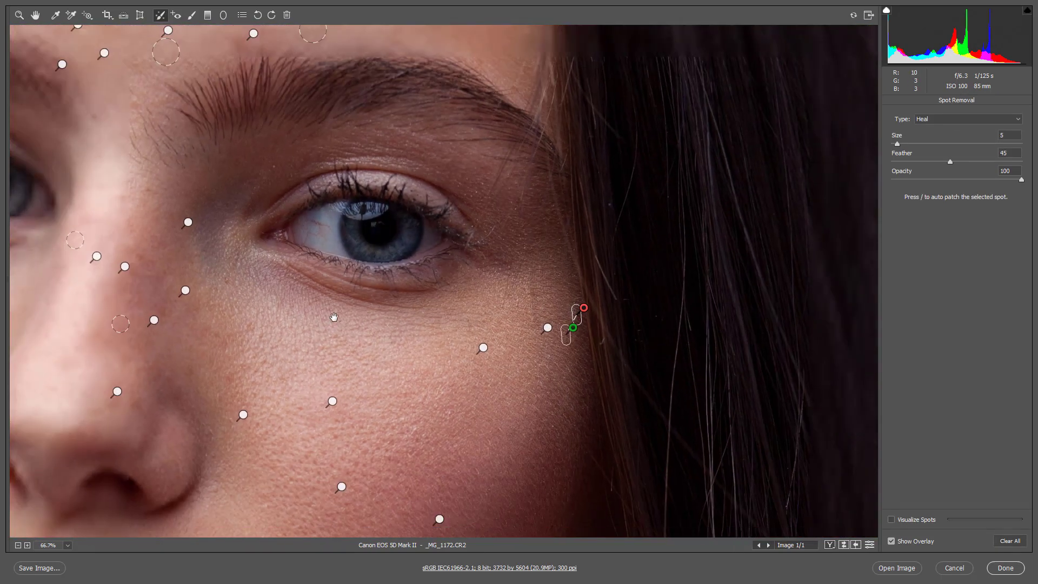
Step: Turn on Visualize Spots for the retouched face and hide the spot overlay
drag(334, 317, 511, 177)
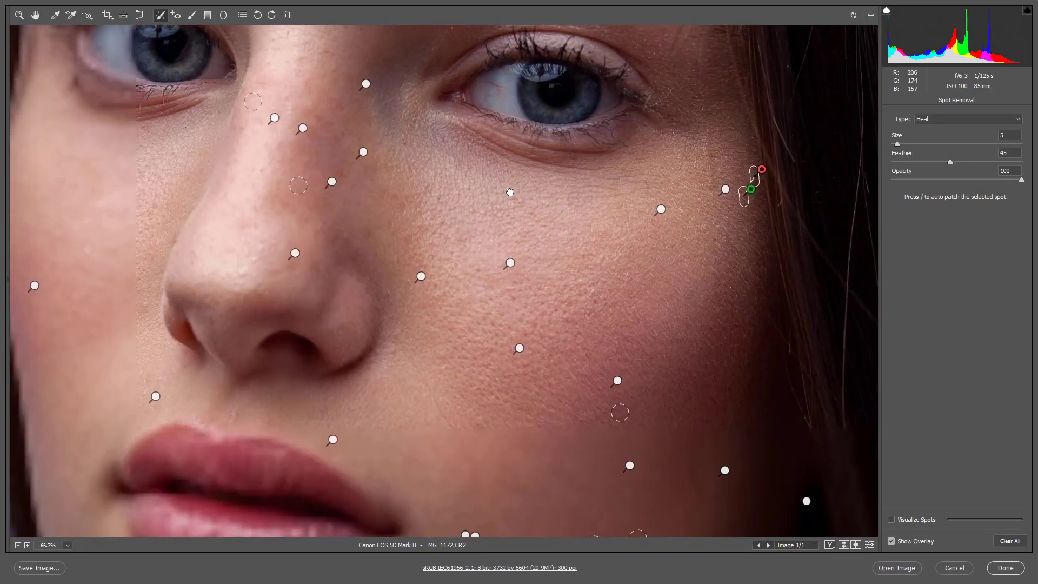
click(906, 520)
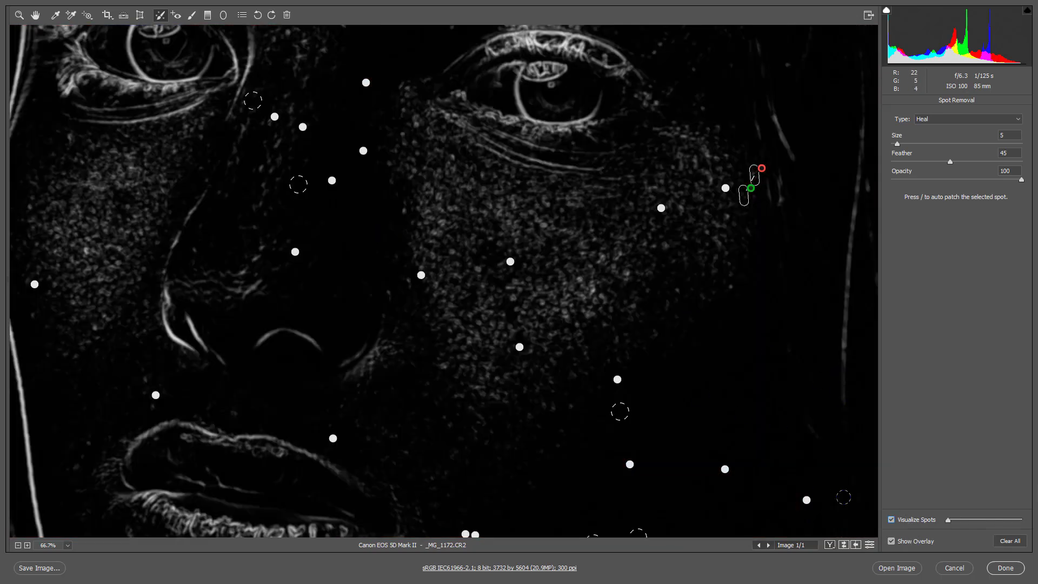
click(892, 541)
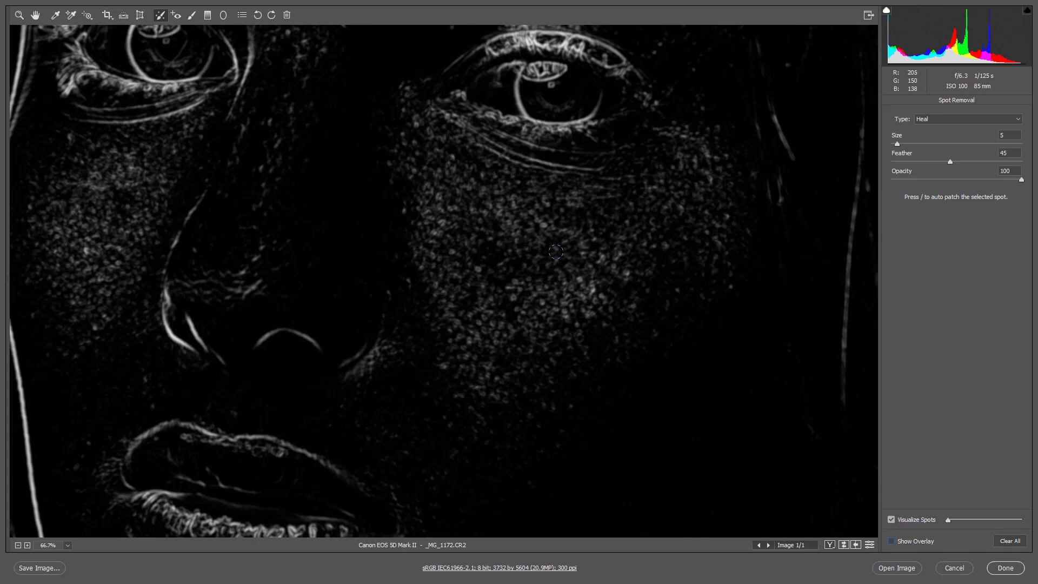
Step: Examine the lips, chin and jawline up close in the Visualize Spots view for remaining blemishes
drag(476, 248, 565, 76)
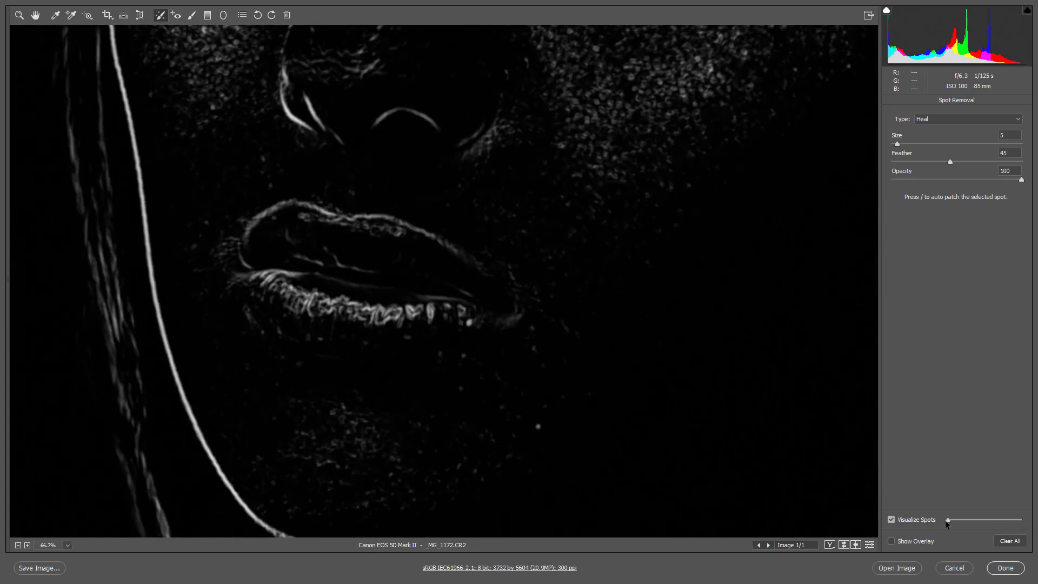
drag(572, 441, 566, 371)
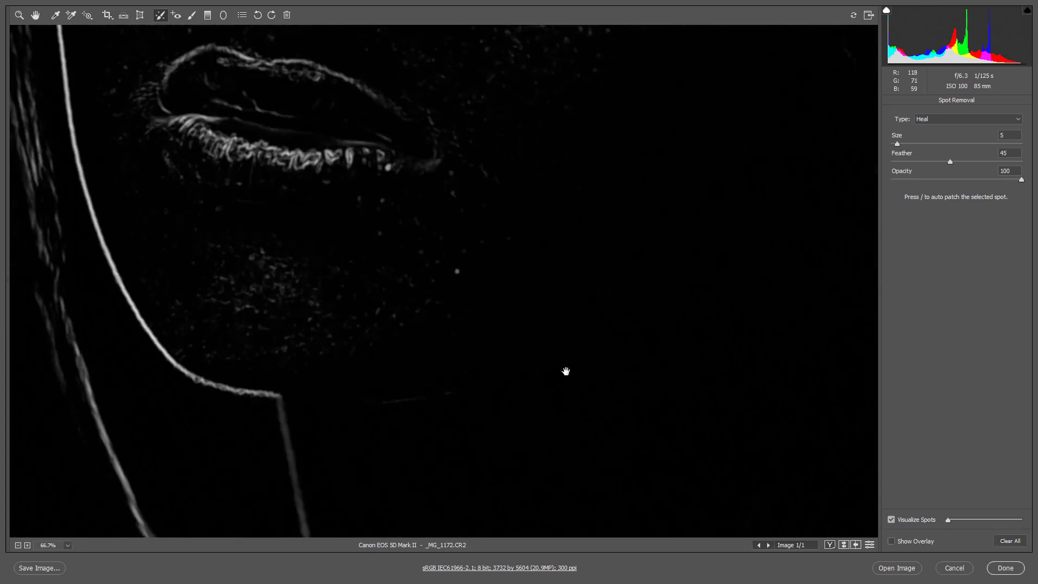
drag(389, 270, 577, 355)
key(ctrl+plus)
drag(680, 369, 335, 271)
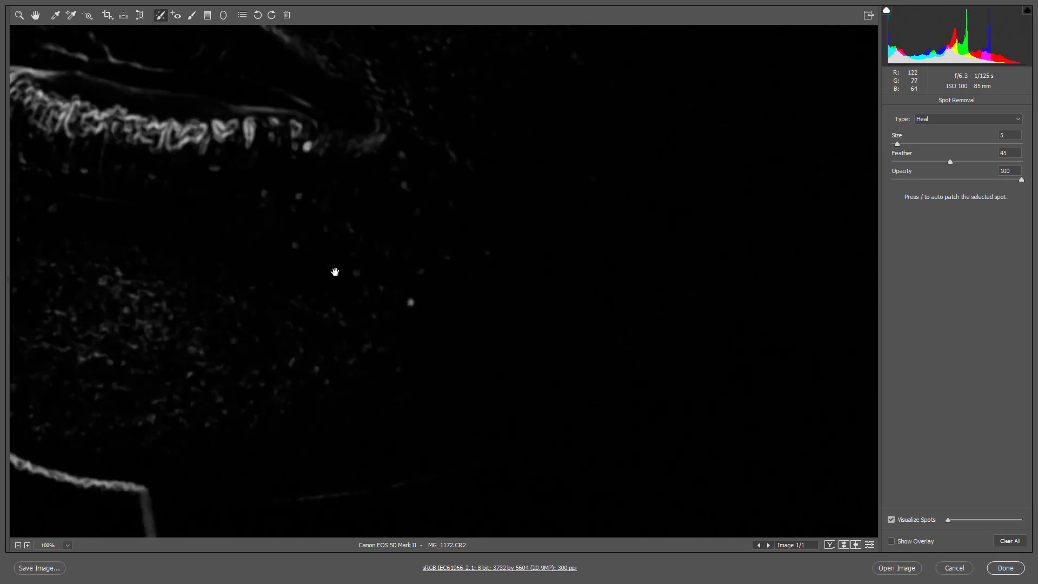
key(ctrl+plus)
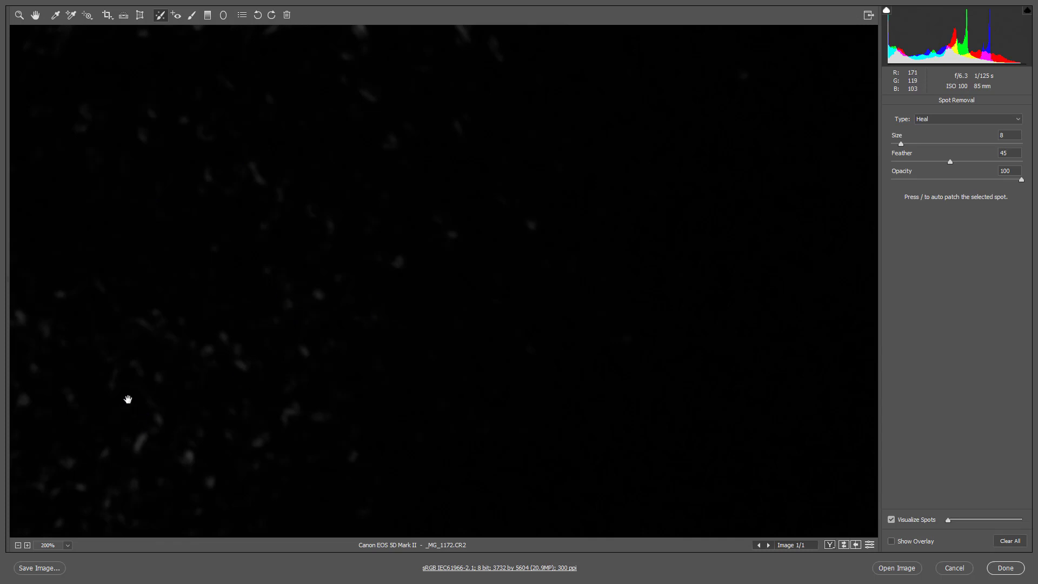
drag(128, 399, 672, 355)
key(ctrl+minus)
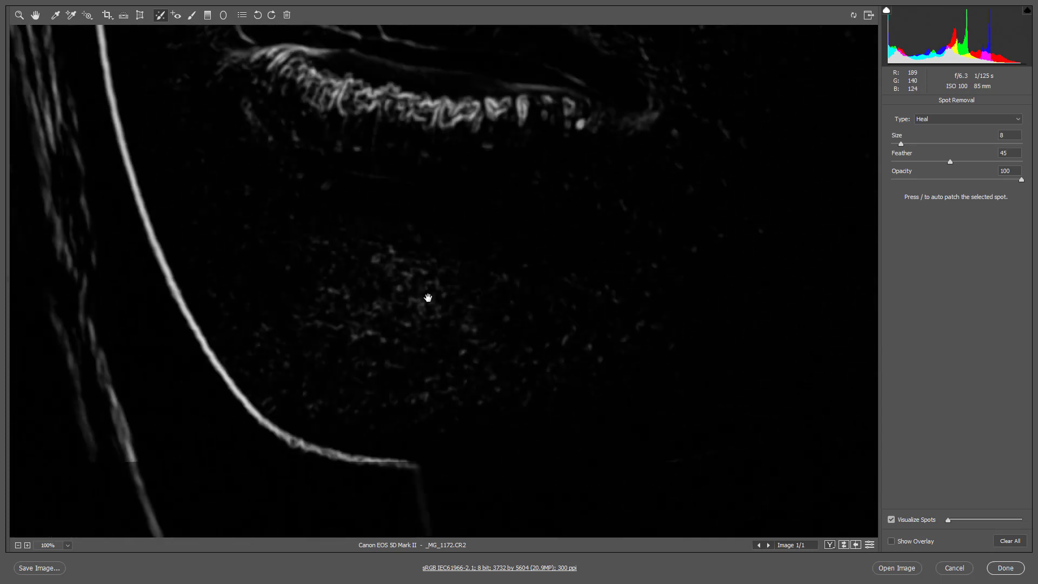
Step: Examine the lips, nose, cheeks, eyes and forehead in the Visualize Spots view for remaining blemishes
drag(576, 160, 500, 335)
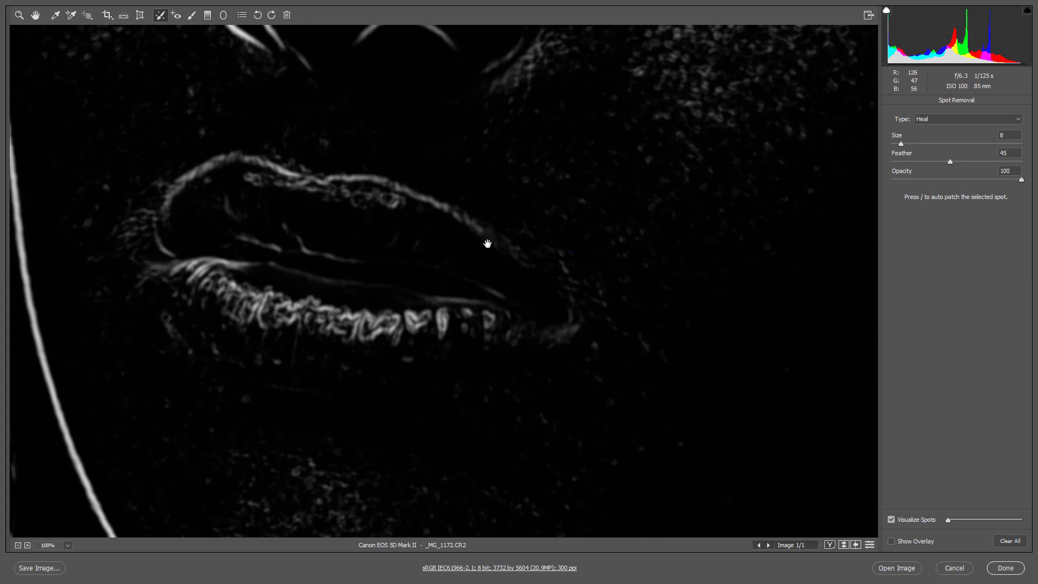
drag(433, 171, 413, 478)
drag(403, 176, 691, 231)
drag(586, 203, 484, 417)
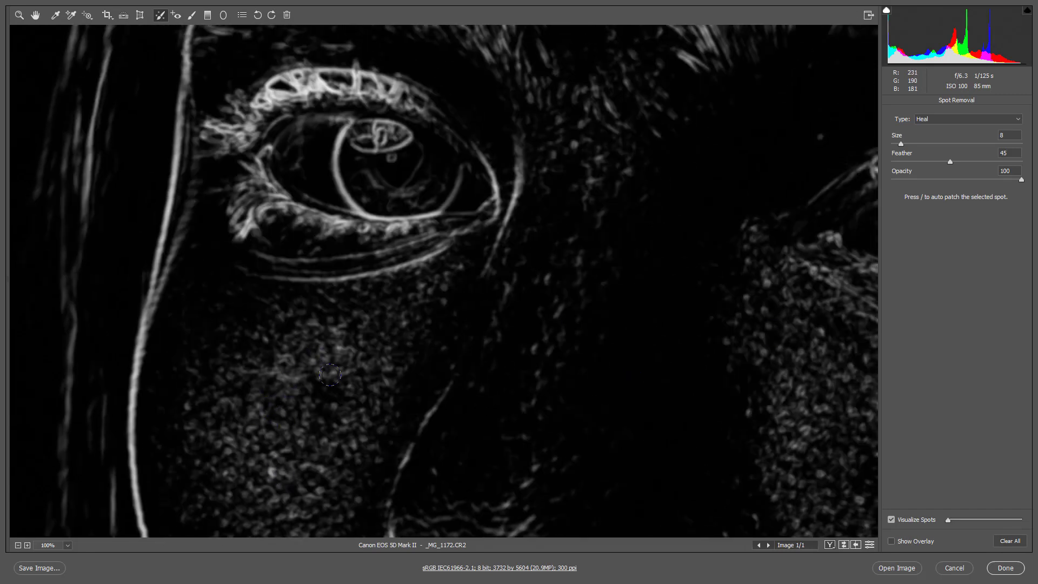
drag(484, 161, 399, 508)
drag(481, 265, 390, 467)
drag(530, 192, 396, 186)
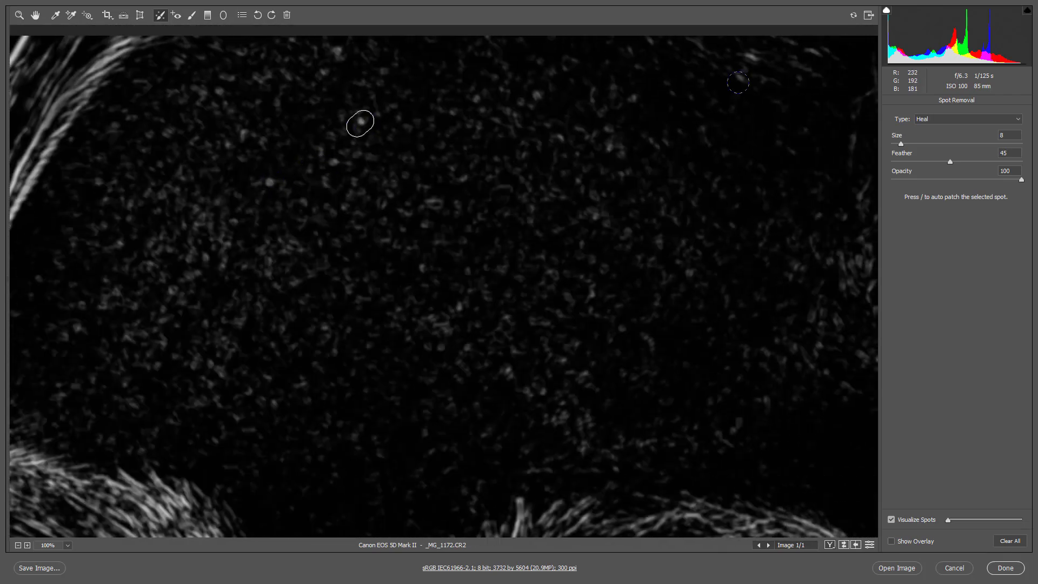
drag(617, 508, 357, 278)
drag(744, 279, 803, 157)
drag(432, 508, 505, 272)
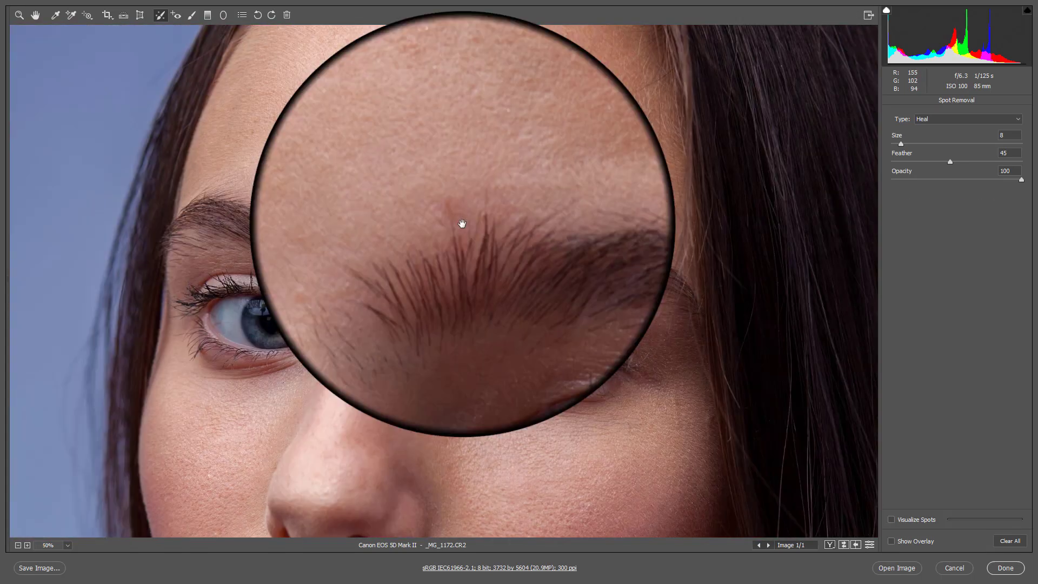
Step: Sharpen the portrait with an amount of 96 and a detail of 45
key(ctrl+0)
key(z)
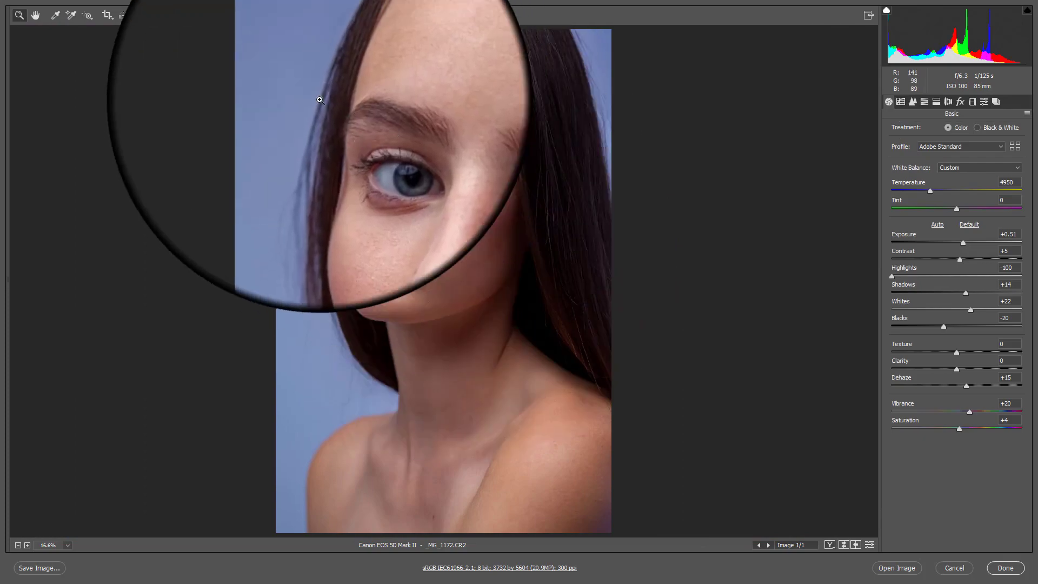
drag(325, 86, 602, 305)
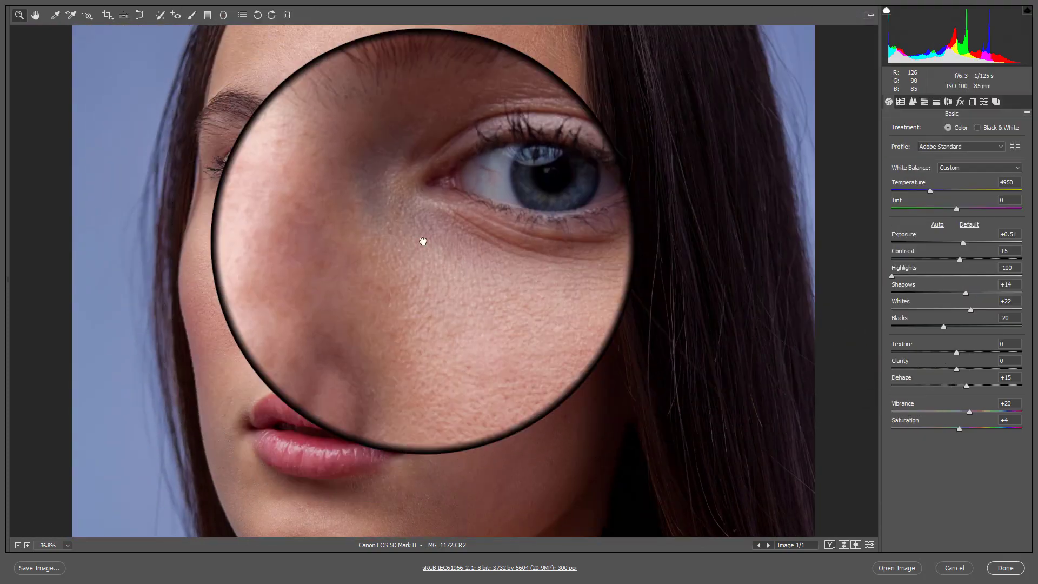
drag(423, 241, 429, 261)
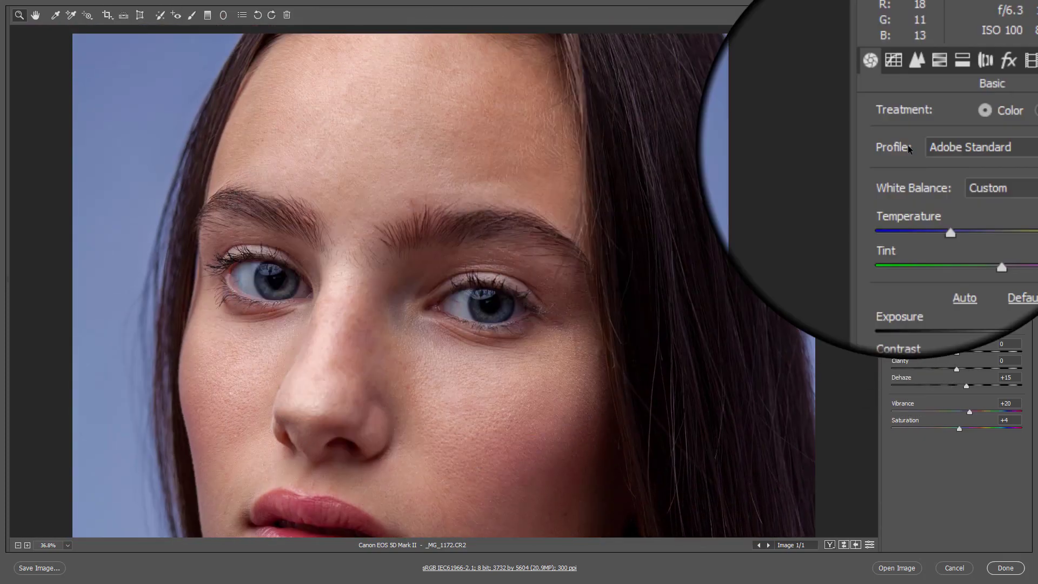
click(912, 102)
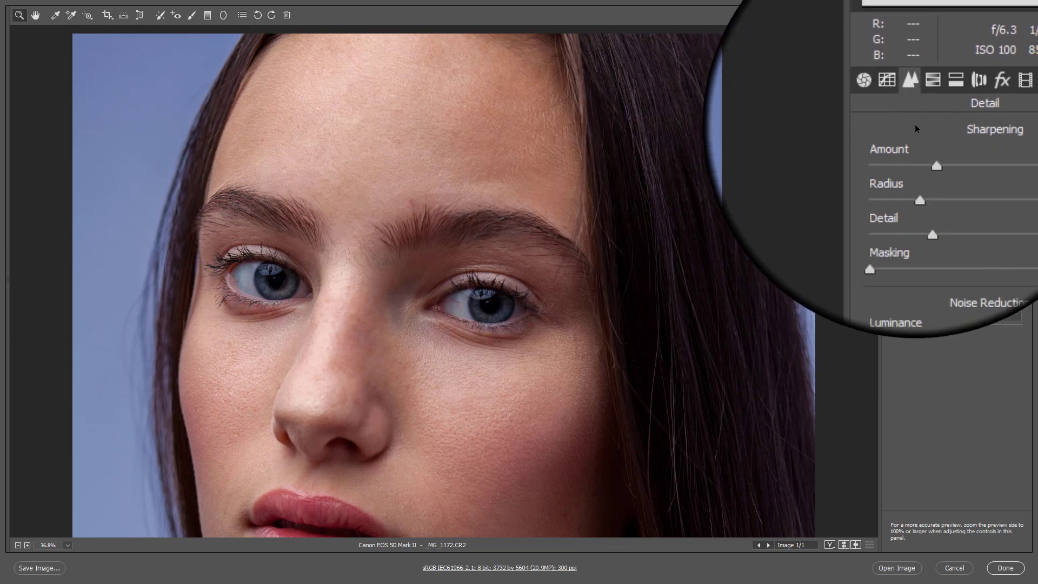
drag(928, 147, 975, 149)
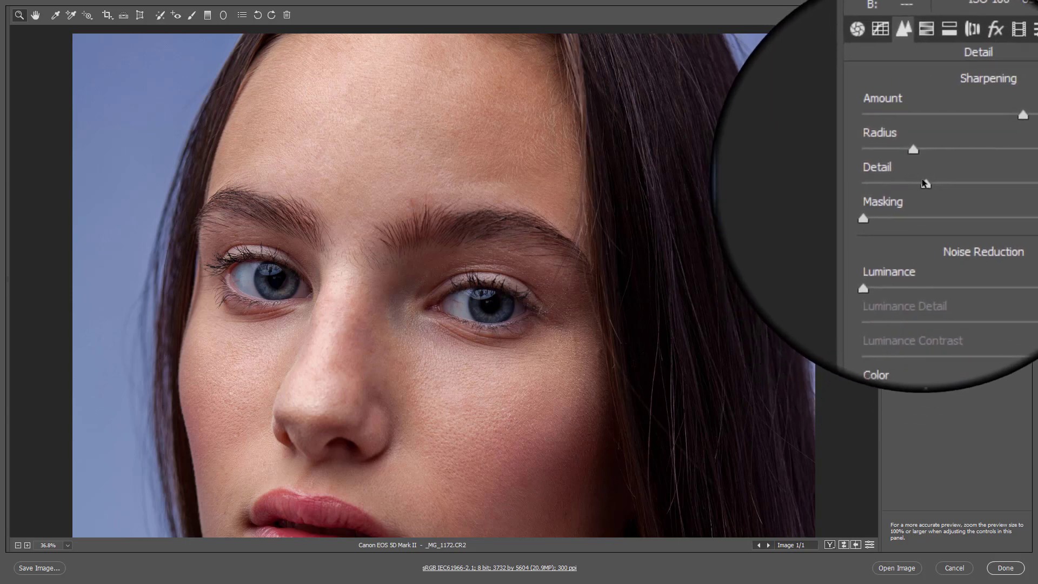
drag(922, 180, 950, 185)
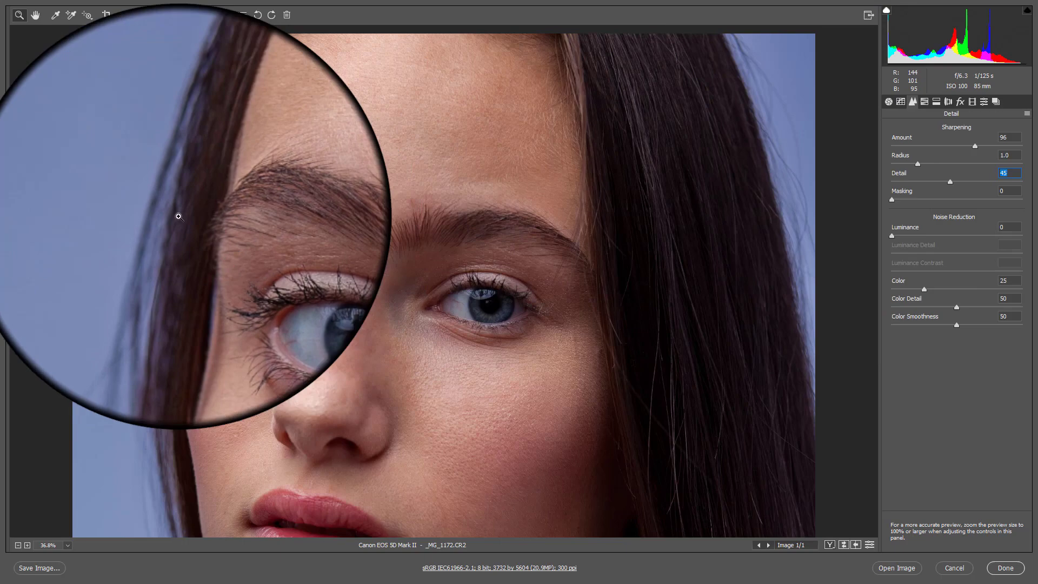
Step: Set up the Adjustment Brush with exposure +0.50, texture +47, clarity +50, sharpness +31 and a brush size of 5
drag(178, 216, 672, 397)
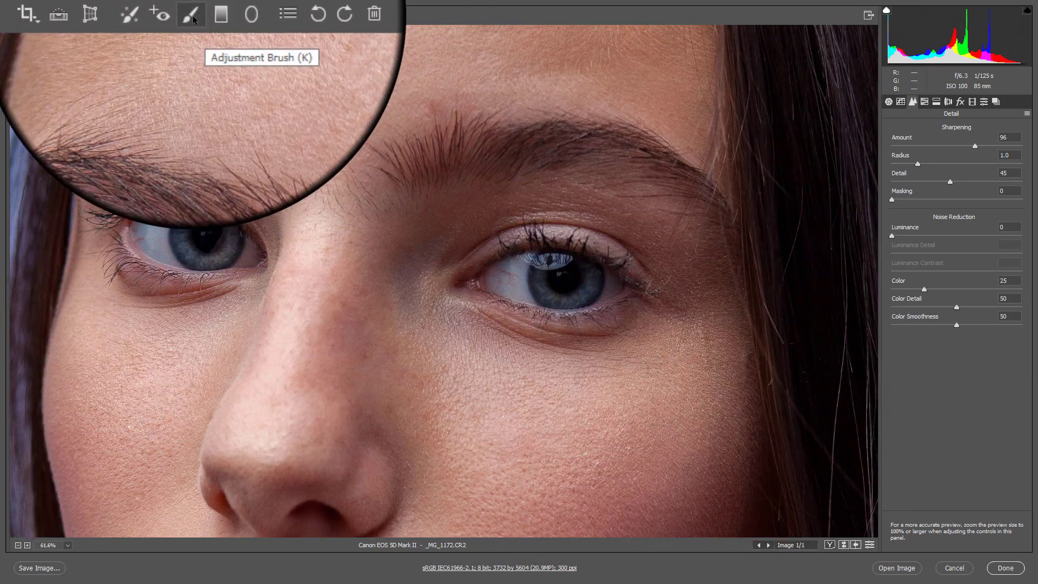
click(192, 17)
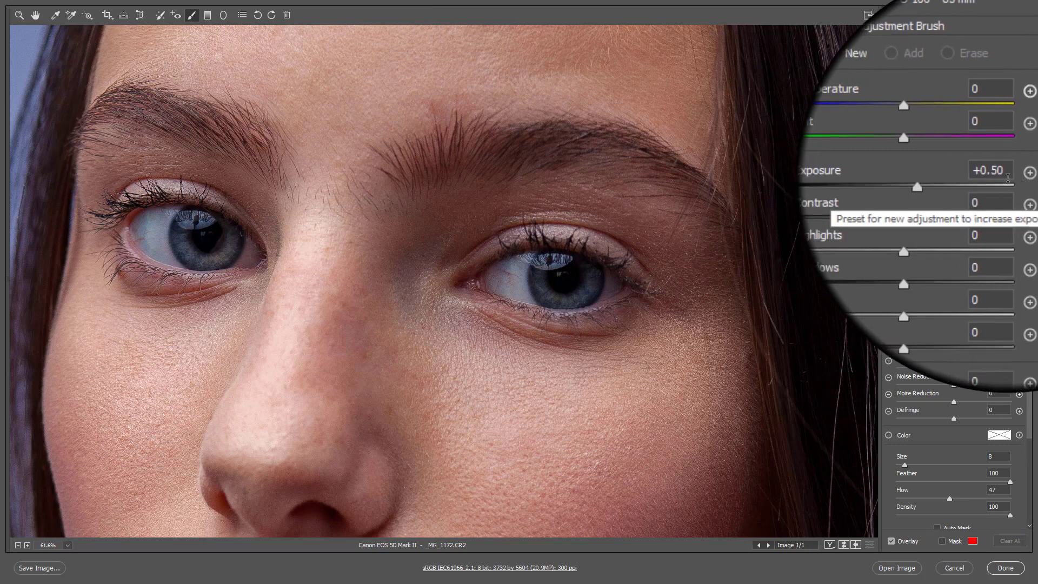
drag(955, 292, 979, 312)
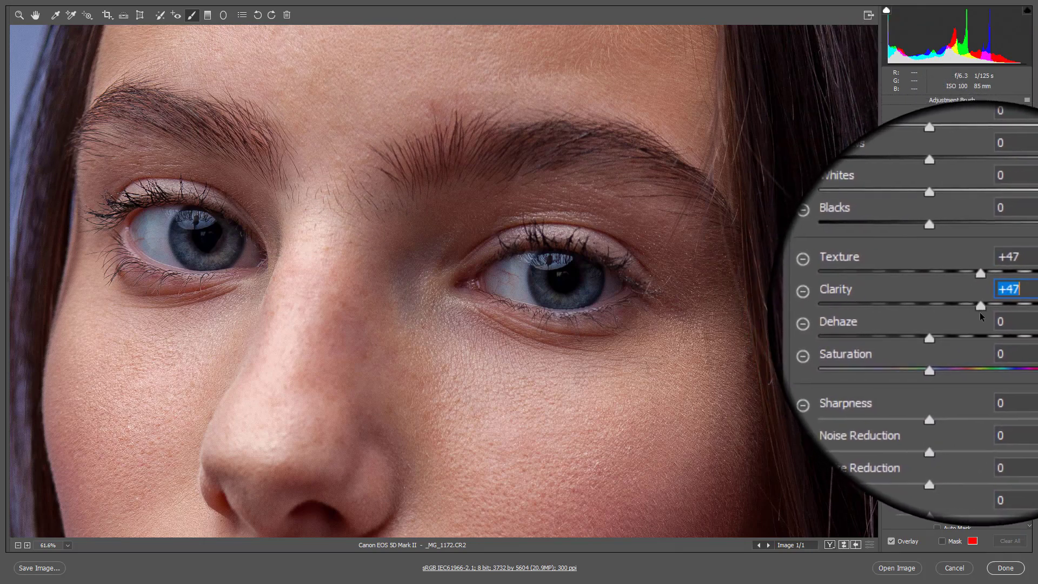
drag(949, 368, 970, 370)
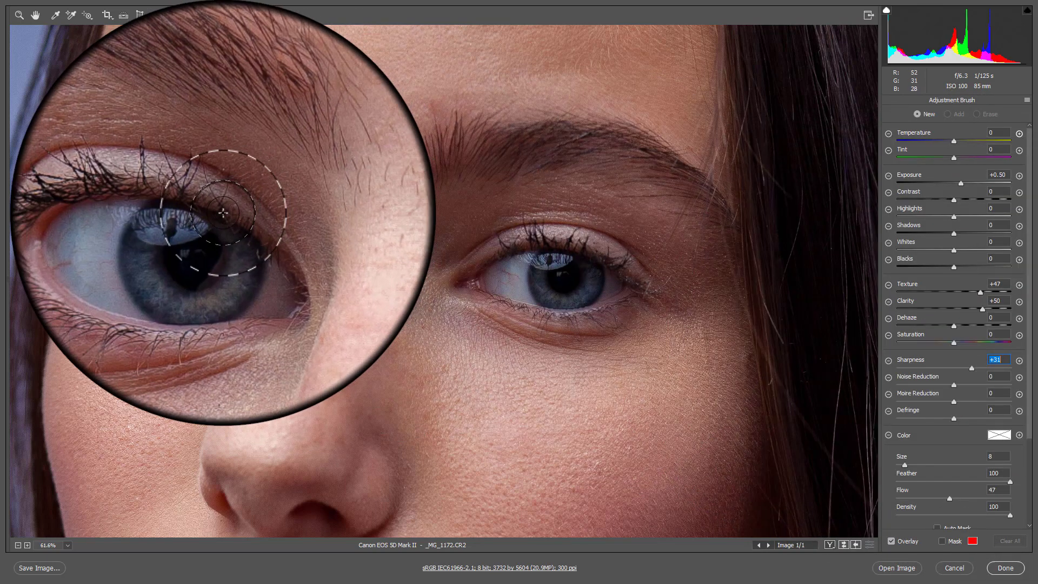
key([)
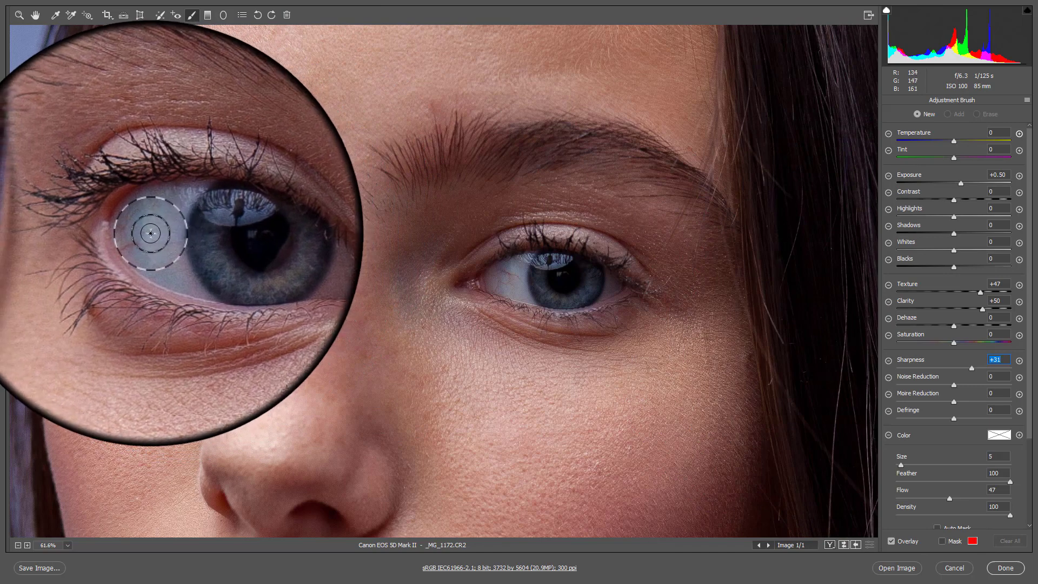
Step: Brush the adjustment over both eyes and the lips to brighten and sharpen them, and leave the brush
mouse_move(151, 234)
mouse_down()
mouse_move(236, 246)
mouse_move(230, 262)
mouse_move(141, 233)
mouse_up()
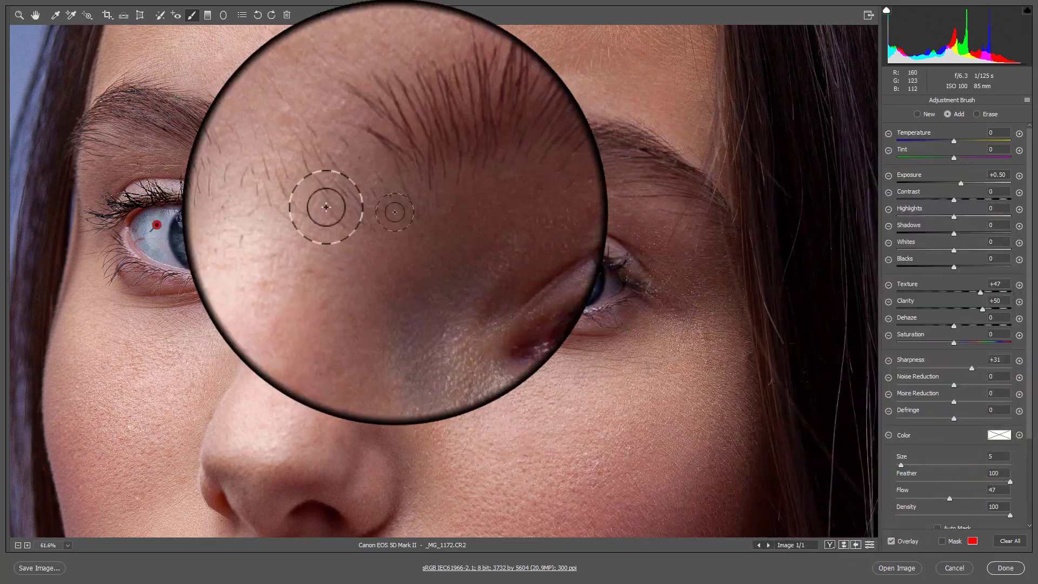
drag(411, 314, 434, 159)
key(ctrl+minus)
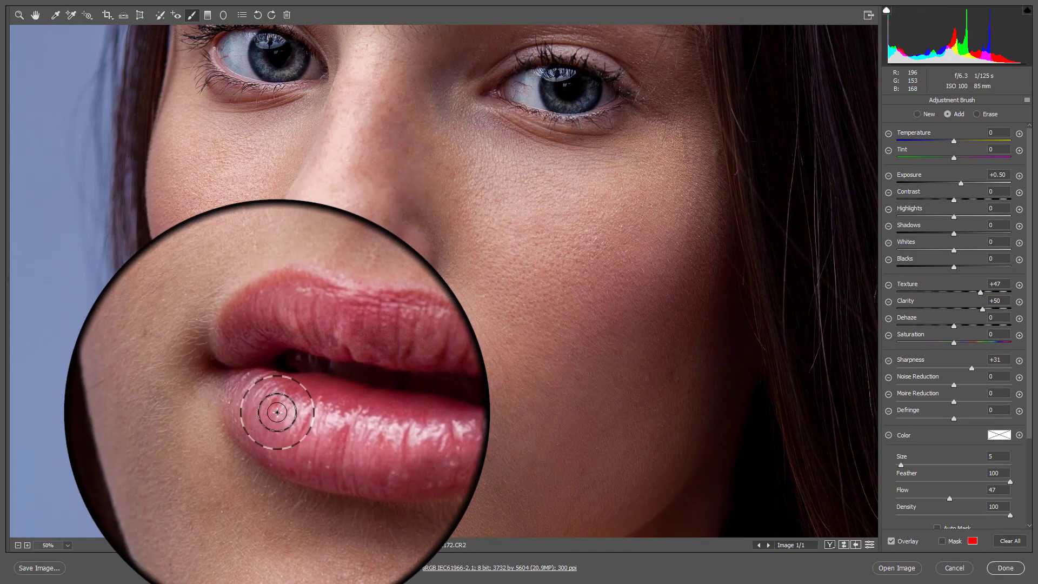
key(z)
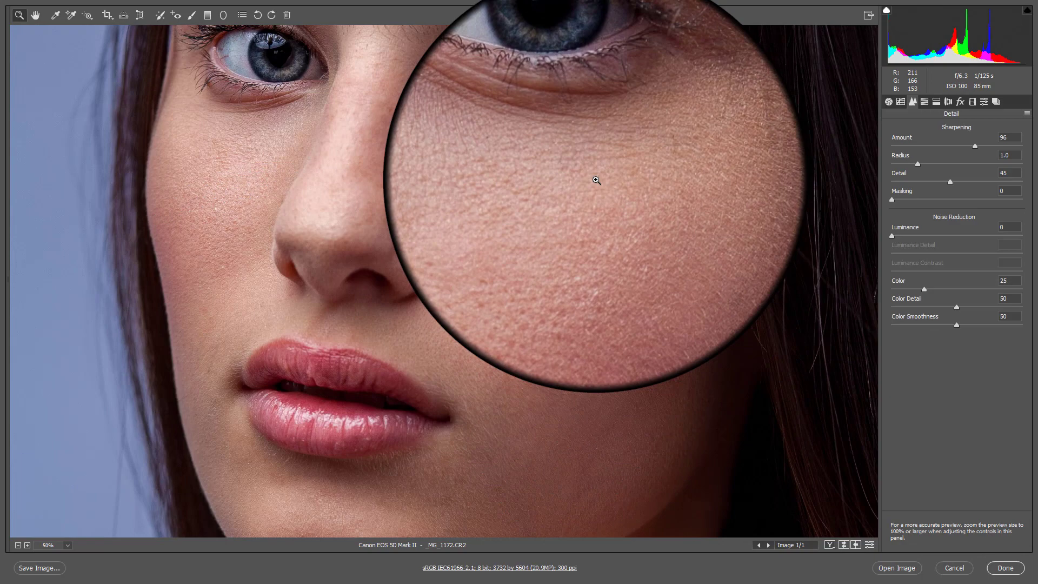
Step: Compare the retouched face with the original in the side-by-side before and after view
alt+click(596, 180)
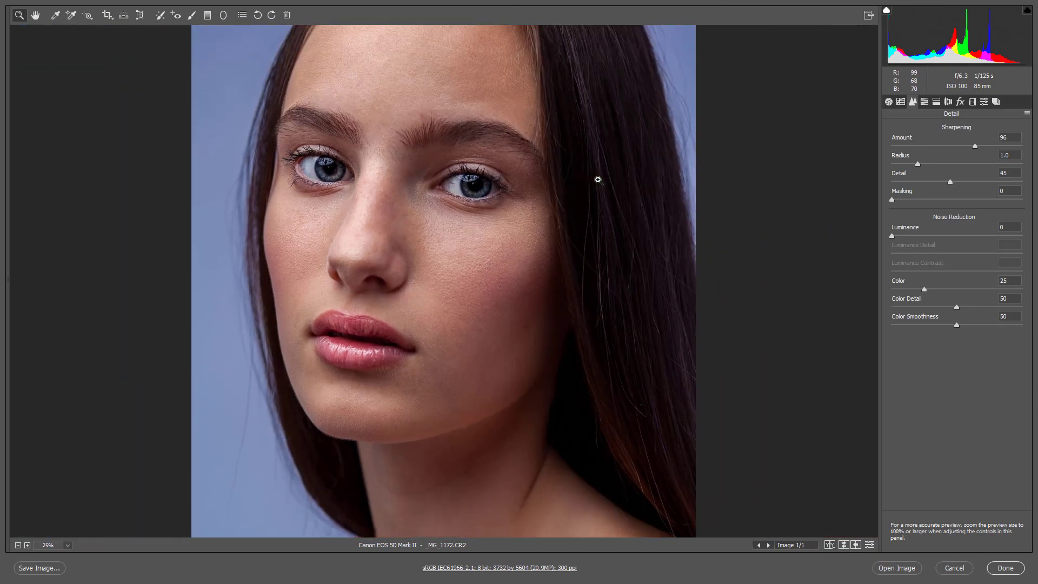
key(q)
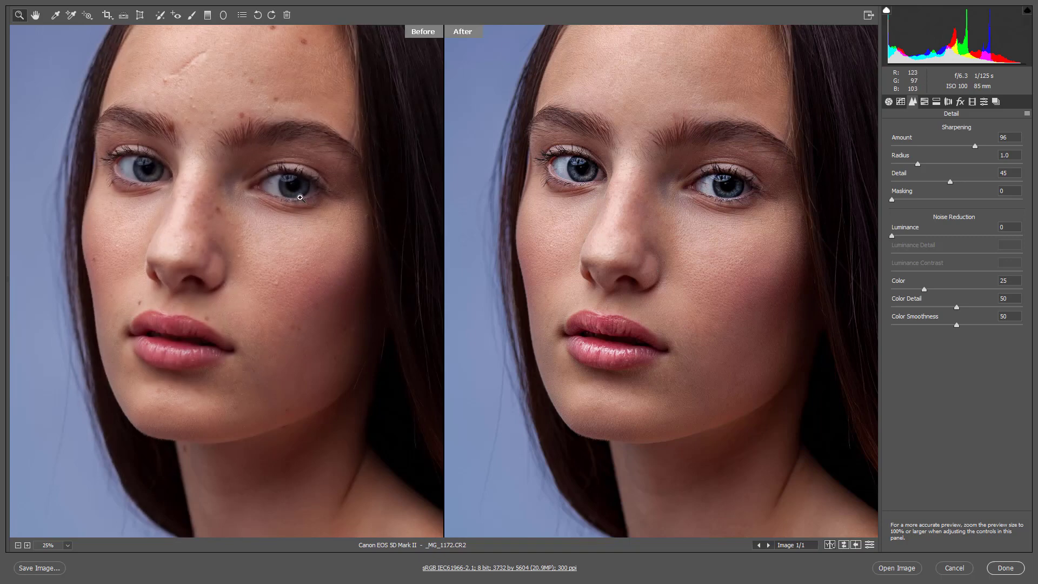
click(272, 187)
click(276, 199)
drag(681, 381, 708, 303)
click(690, 383)
drag(183, 256, 227, 290)
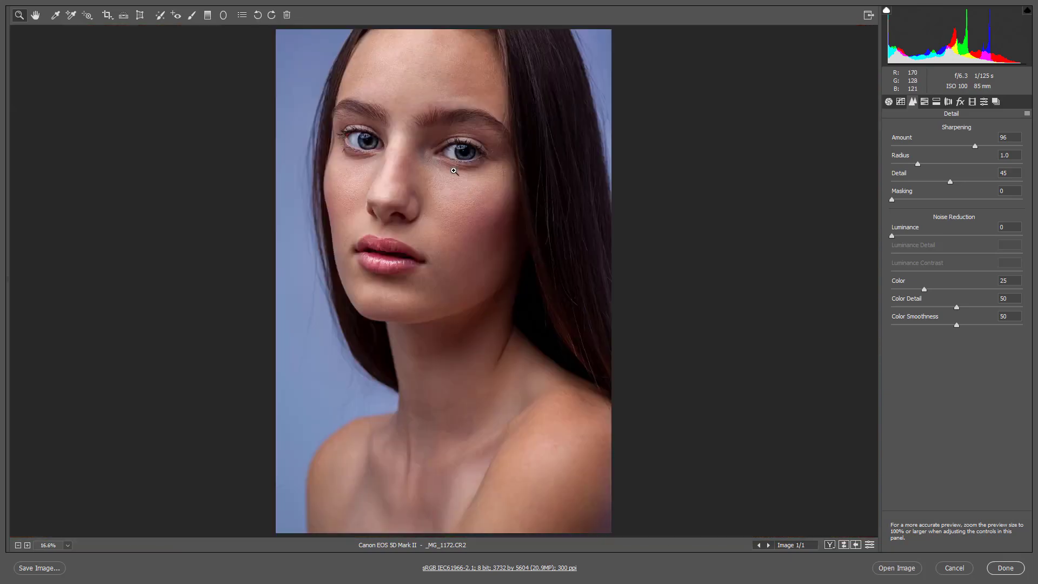
Step: Return to the Basic adjustments and open the retouched image in Photoshop
key(ctrl+alt+1)
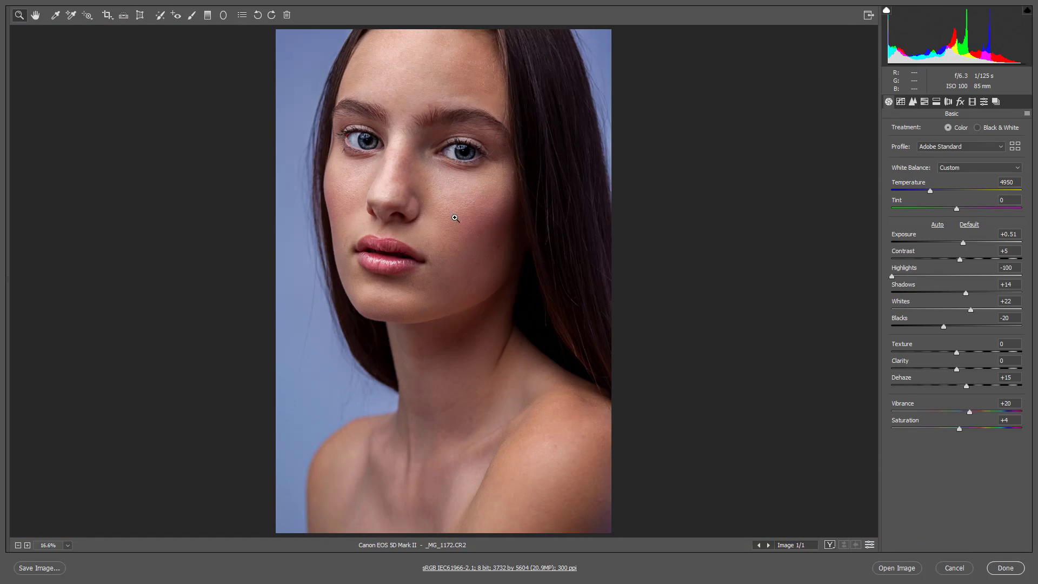
click(897, 568)
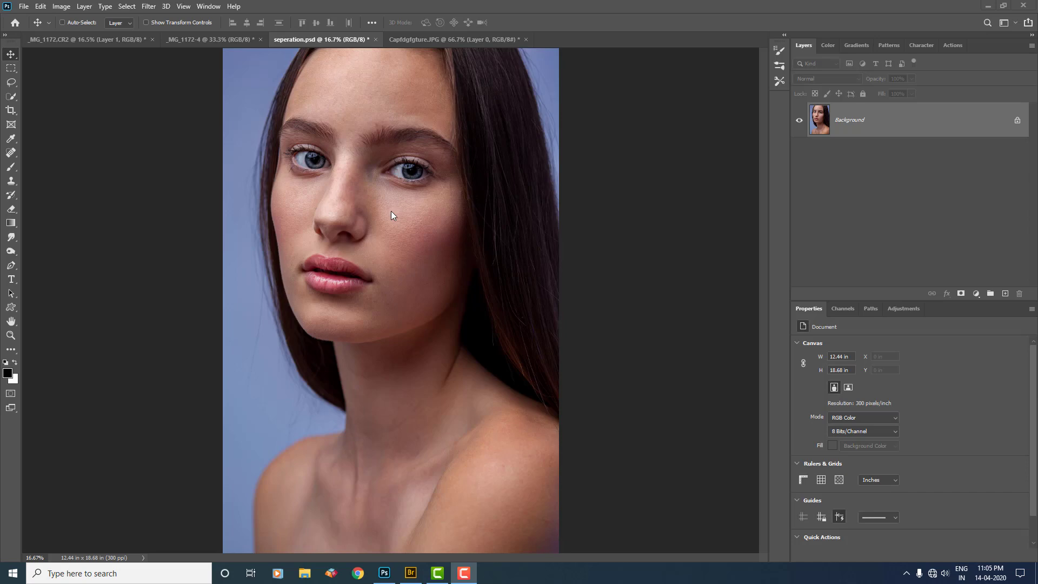
click(391, 211)
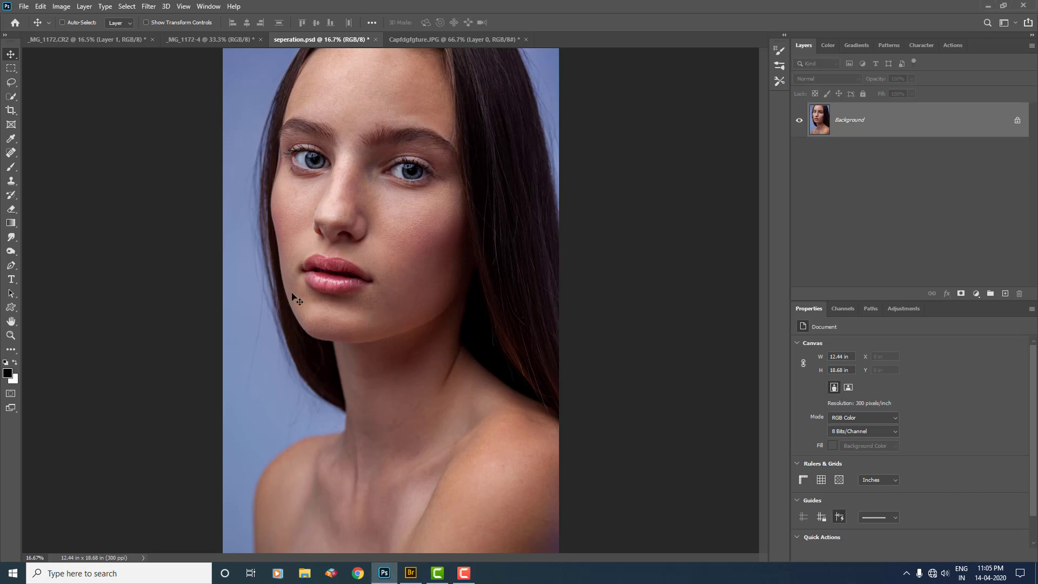
Step: Inspect the forehead, eyes, nose, cheeks and lips of the portrait in seperation.psd up close
drag(273, 143, 510, 303)
drag(282, 300, 395, 481)
scroll(405, 270, up, 3)
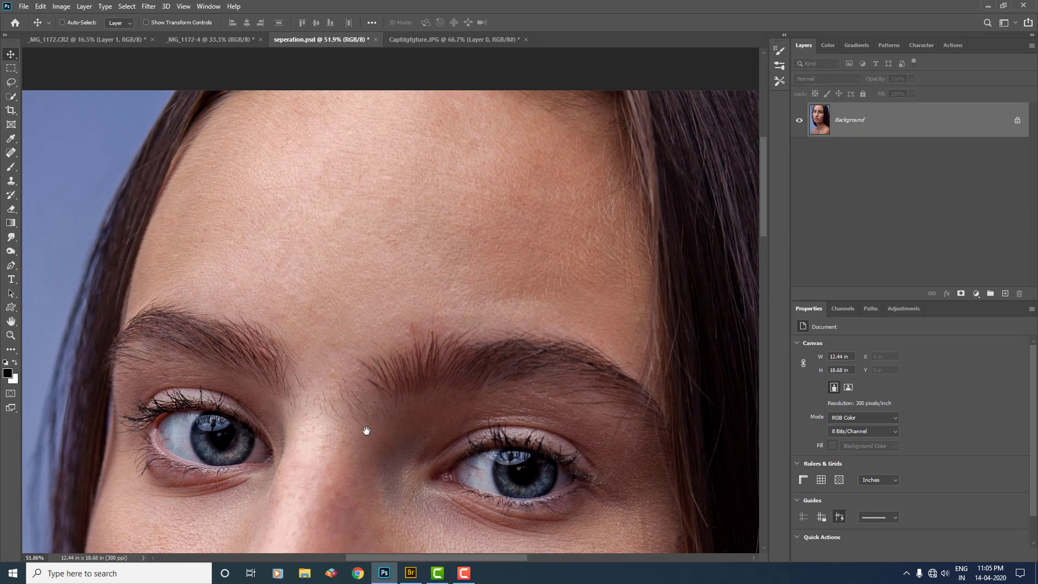
drag(367, 431, 377, 150)
drag(437, 345, 457, 239)
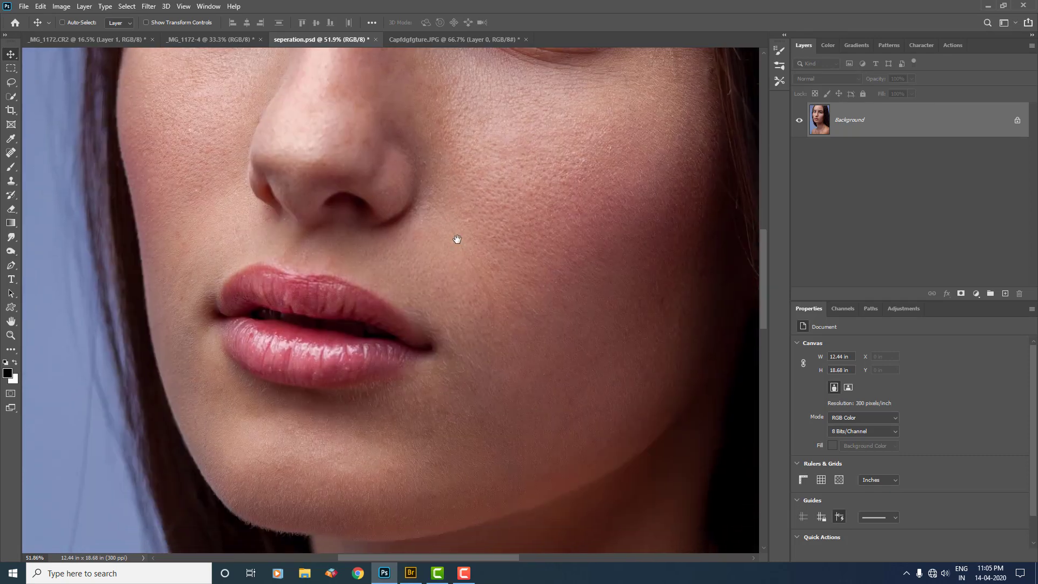
key(ctrl+0)
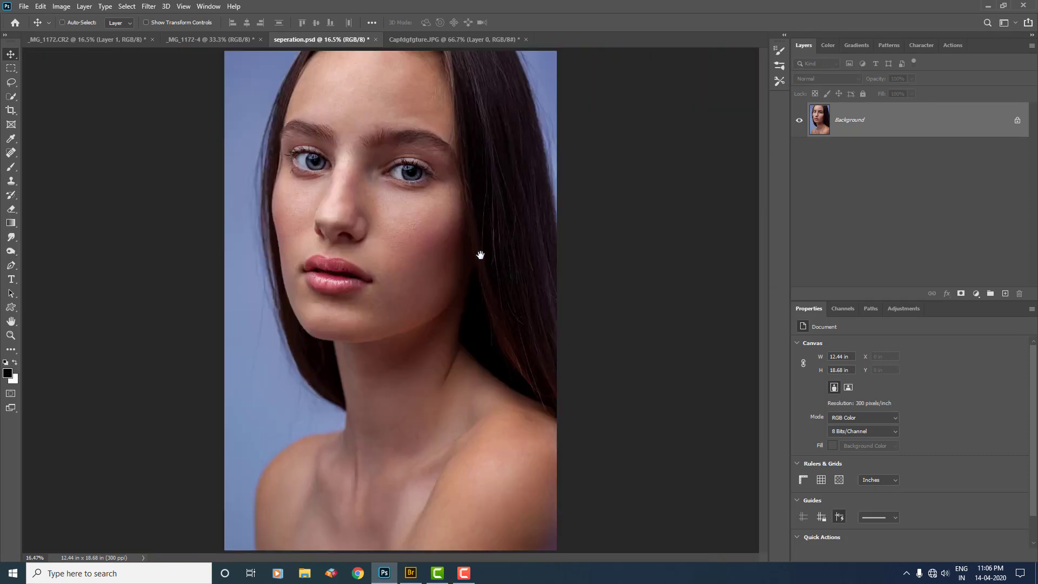